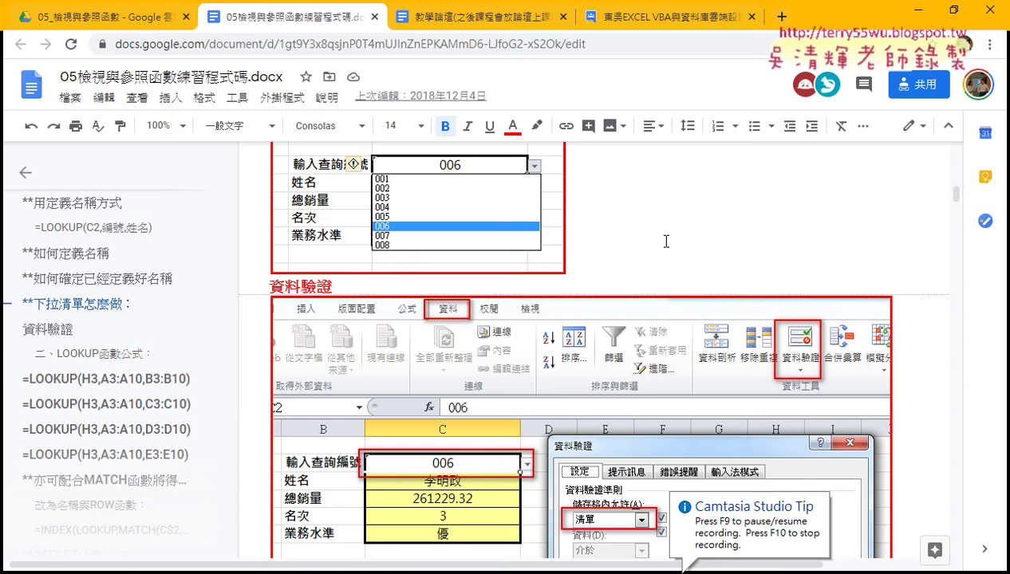
# Minimize the Google Docs notes to reveal the Excel workbook 05檢視與參照函數練習
pyautogui.scroll(2, 666, 241)
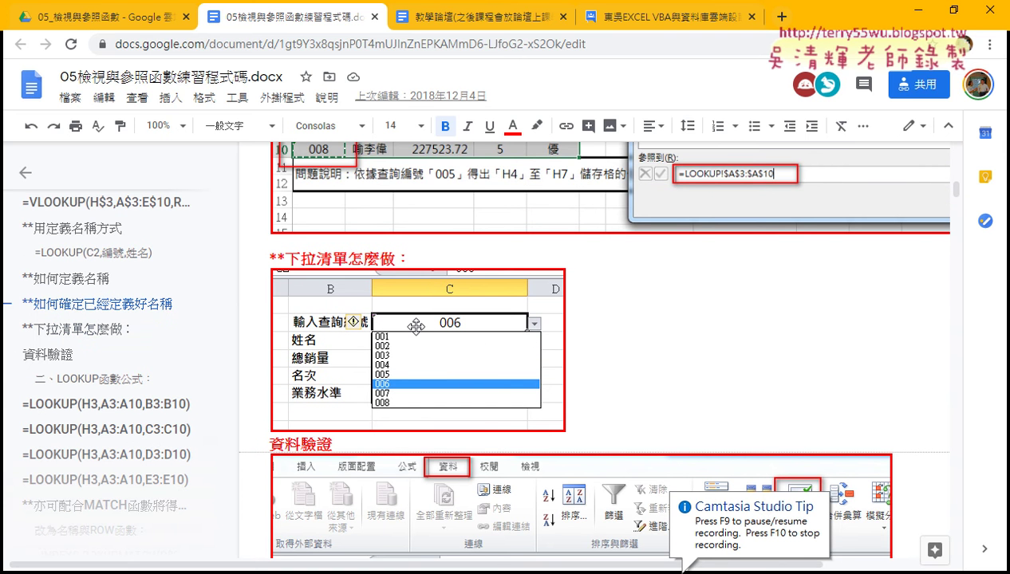
pyautogui.click(915, 10)
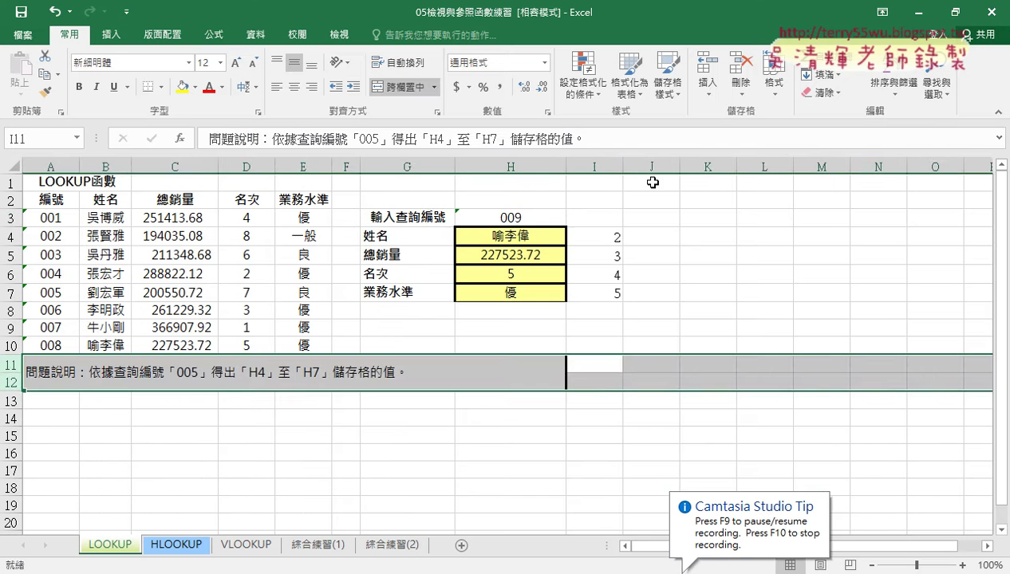
pyautogui.click(523, 218)
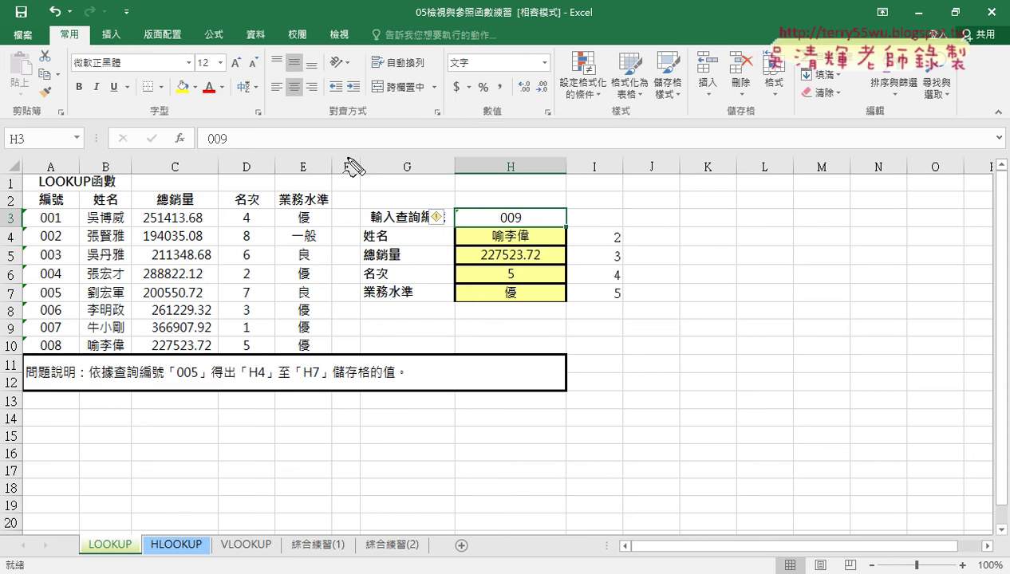
pyautogui.moveTo(345, 153); pyautogui.dragTo(322, 421)
pyautogui.moveTo(341, 177); pyautogui.dragTo(264, 192)
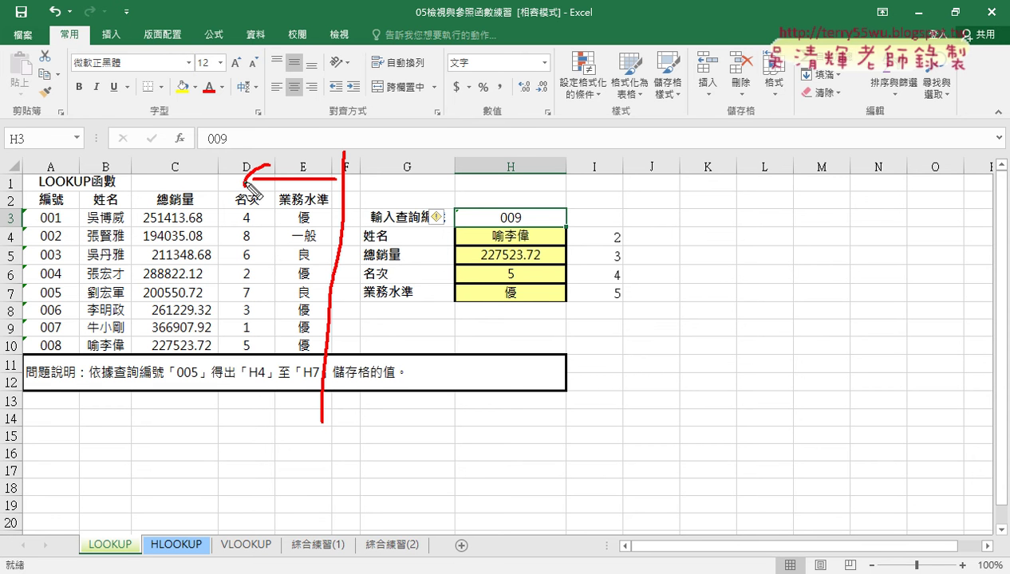
pyautogui.moveTo(32, 379)
pyautogui.mouseDown()
pyautogui.moveTo(30, 196)
pyautogui.moveTo(32, 381)
pyautogui.mouseUp()
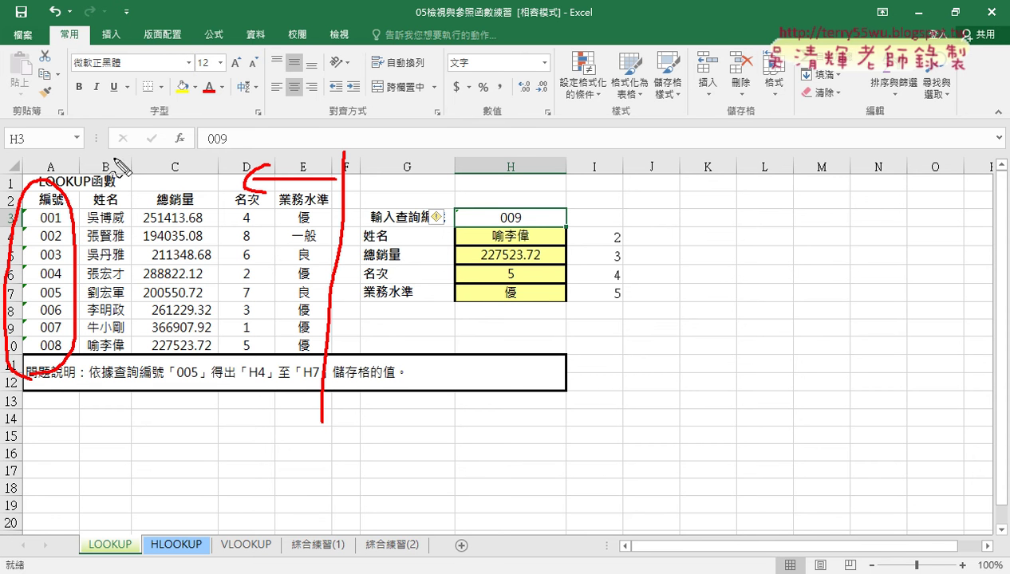
pyautogui.moveTo(527, 228); pyautogui.dragTo(511, 192)
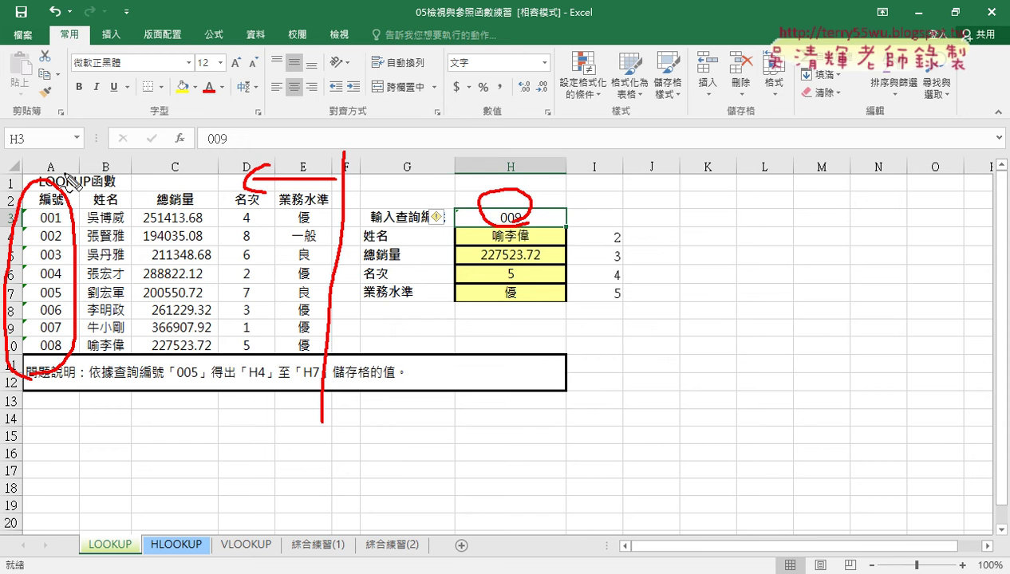
pyautogui.moveTo(46, 166)
pyautogui.mouseDown()
pyautogui.moveTo(402, 22)
pyautogui.moveTo(540, 153)
pyautogui.moveTo(539, 182)
pyautogui.moveTo(565, 165)
pyautogui.mouseUp()
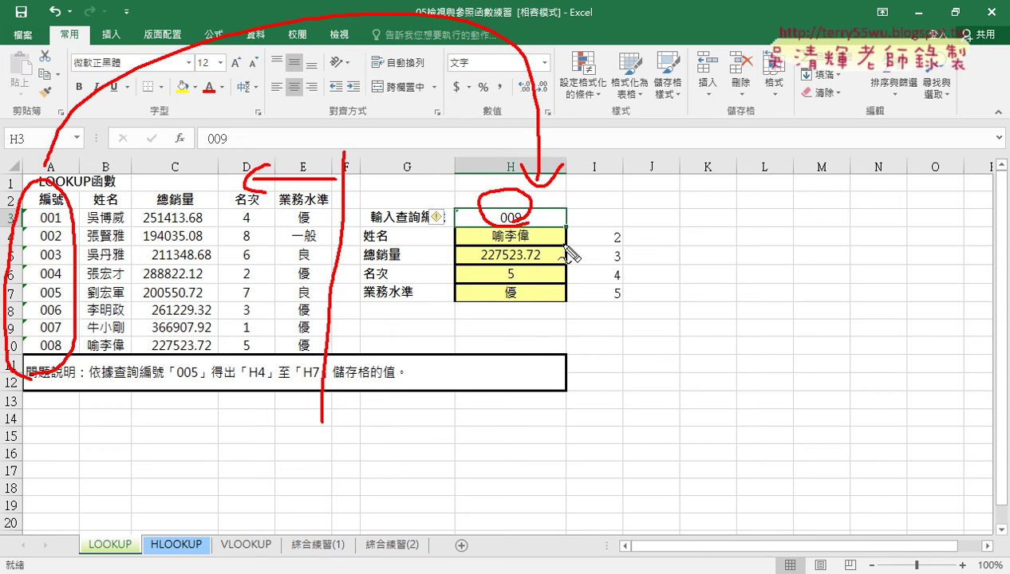
pyautogui.moveTo(558, 210)
pyautogui.mouseDown()
pyautogui.moveTo(556, 232)
pyautogui.moveTo(559, 222)
pyautogui.mouseUp()
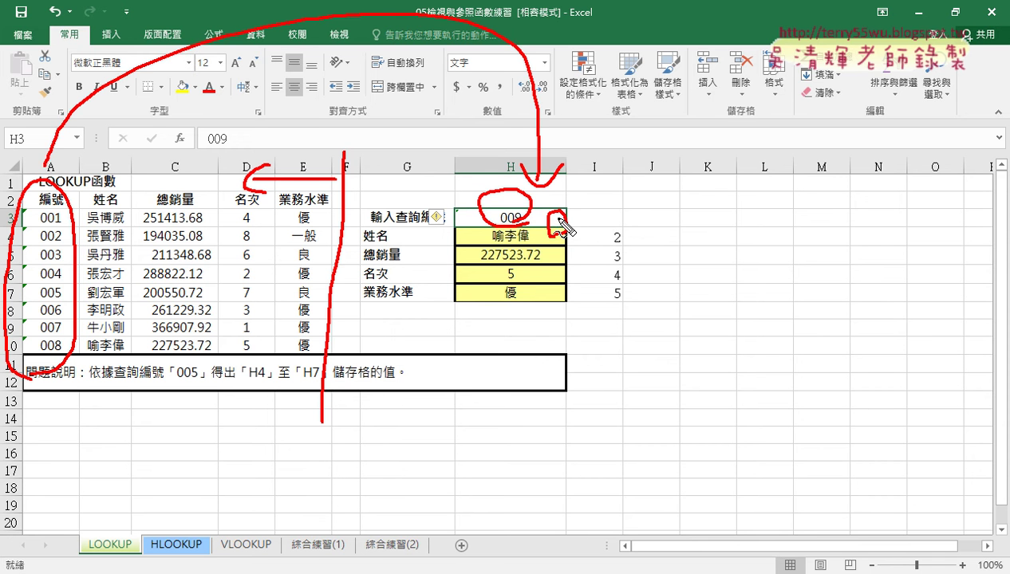
pyautogui.press('Escape')
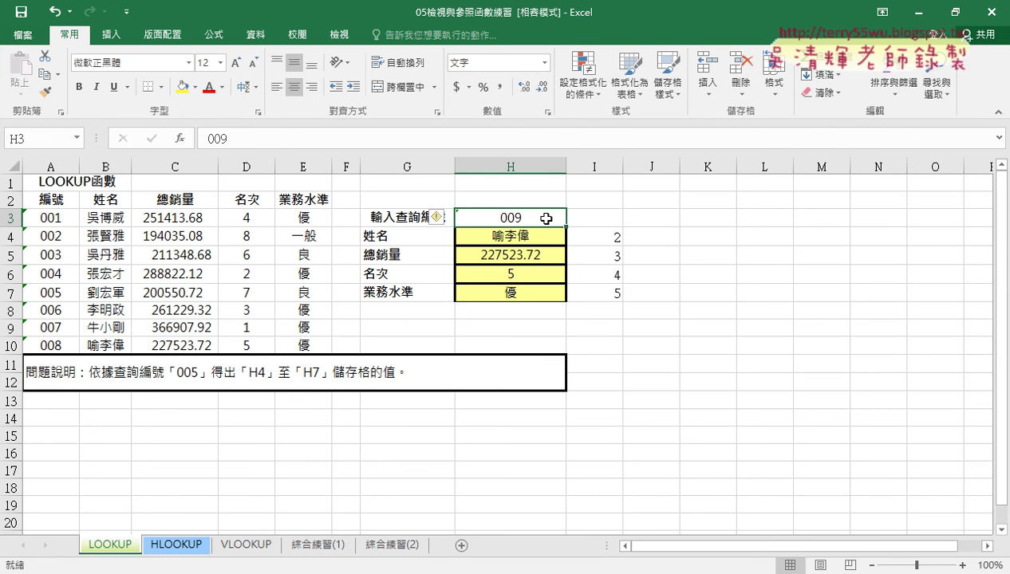
# Switch to the 資料 (Data) tab and point out the 資料驗證 (Data Validation) button
pyautogui.click(256, 40)
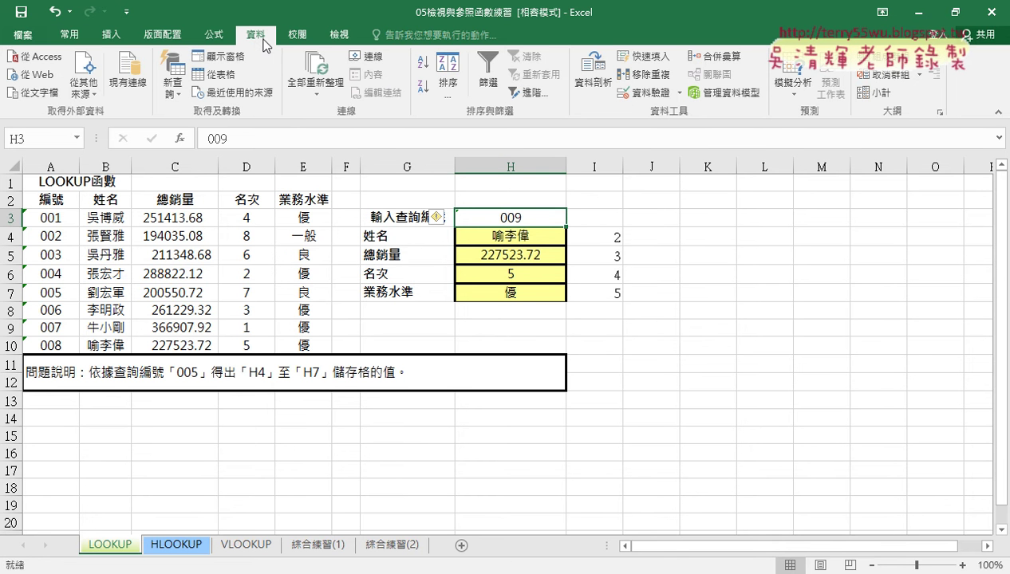
pyautogui.click(659, 97)
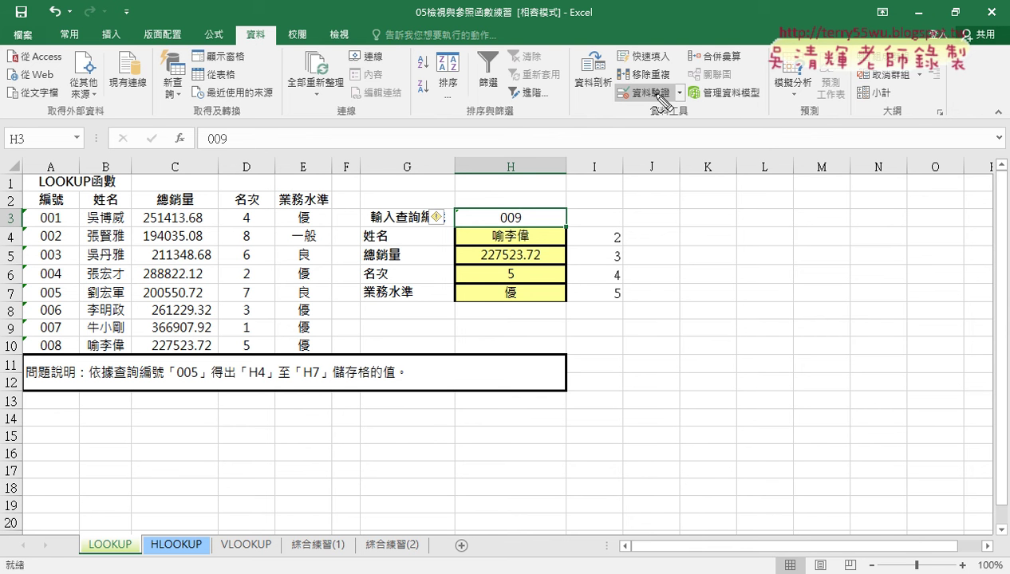
pyautogui.moveTo(646, 118); pyautogui.dragTo(656, 113)
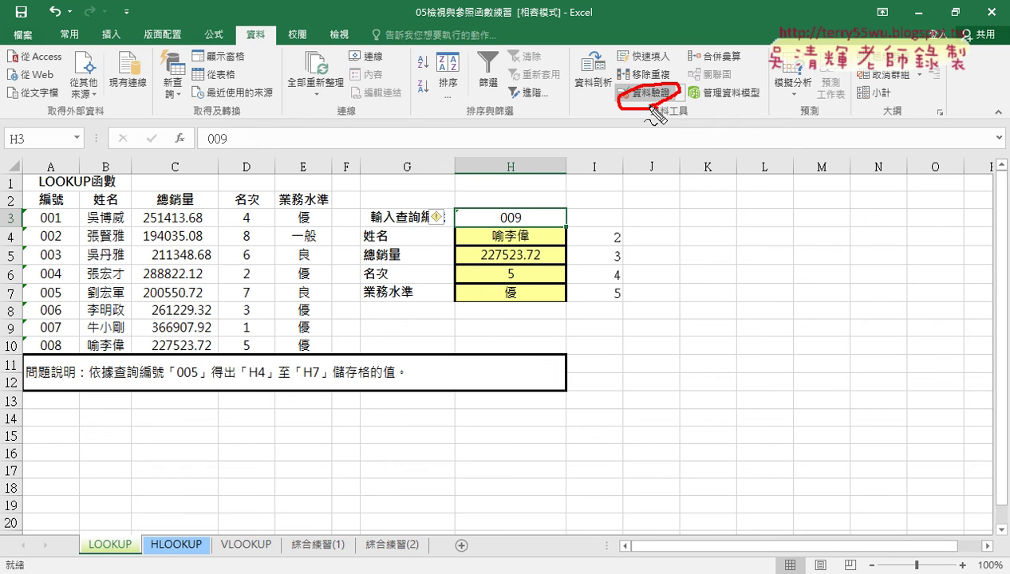
pyautogui.moveTo(270, 34)
pyautogui.mouseDown()
pyautogui.moveTo(233, 48)
pyautogui.moveTo(257, 48)
pyautogui.mouseUp()
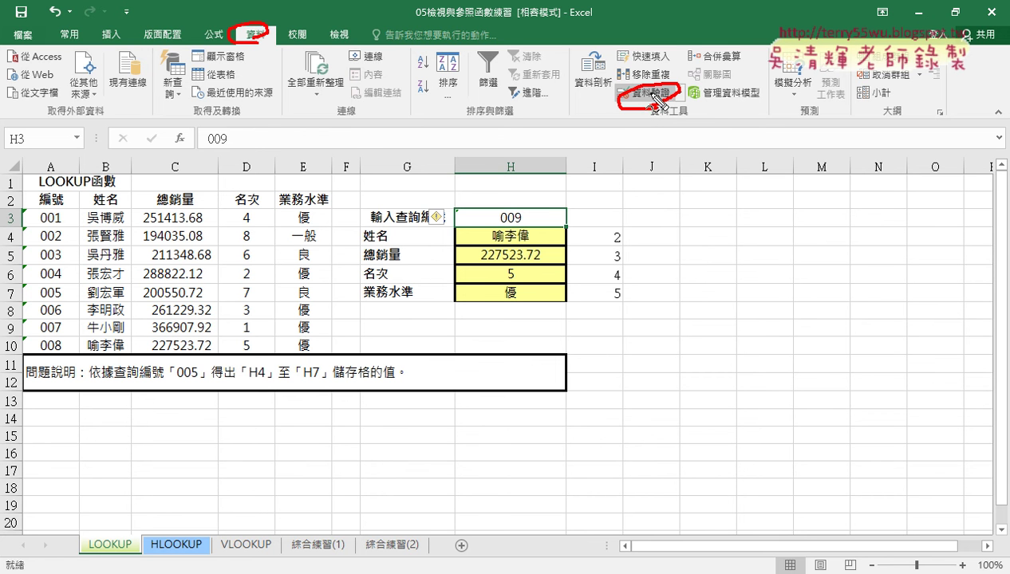
pyautogui.press('Escape')
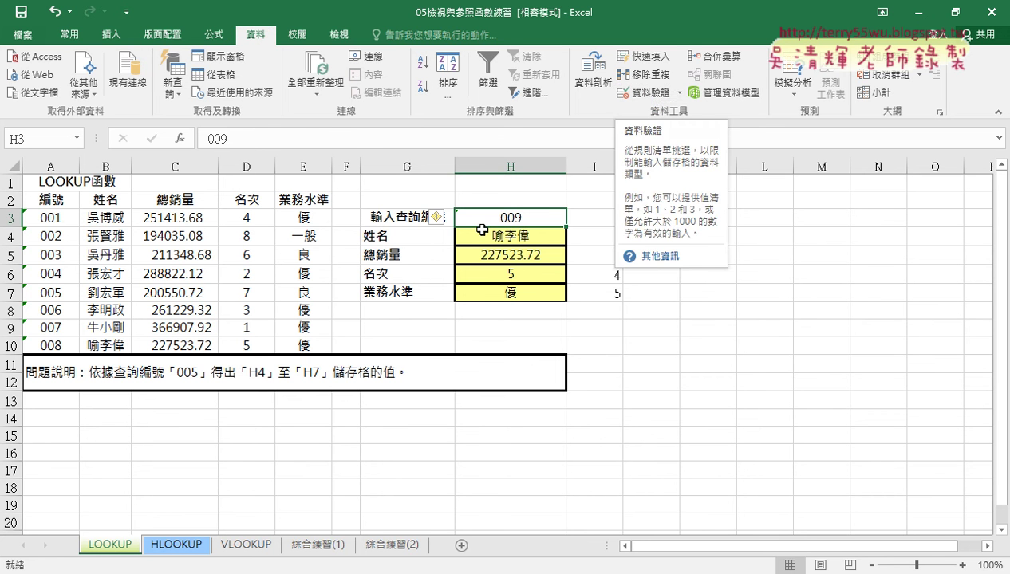
# Open Data Validation for H3 and set 儲存格內允許 (Allow) to 清單 (List)
pyautogui.click(643, 95)
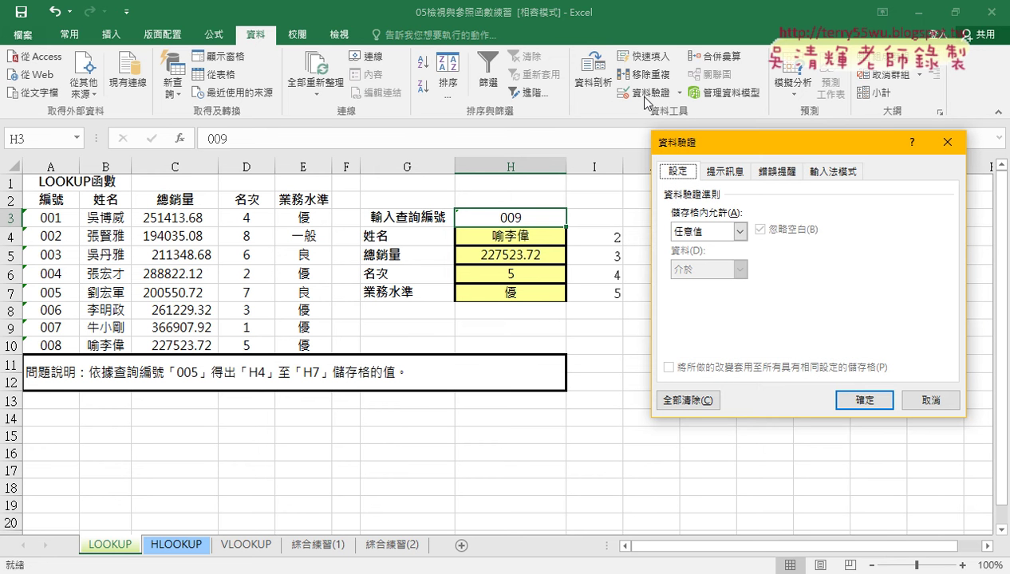
pyautogui.moveTo(688, 143); pyautogui.dragTo(604, 143)
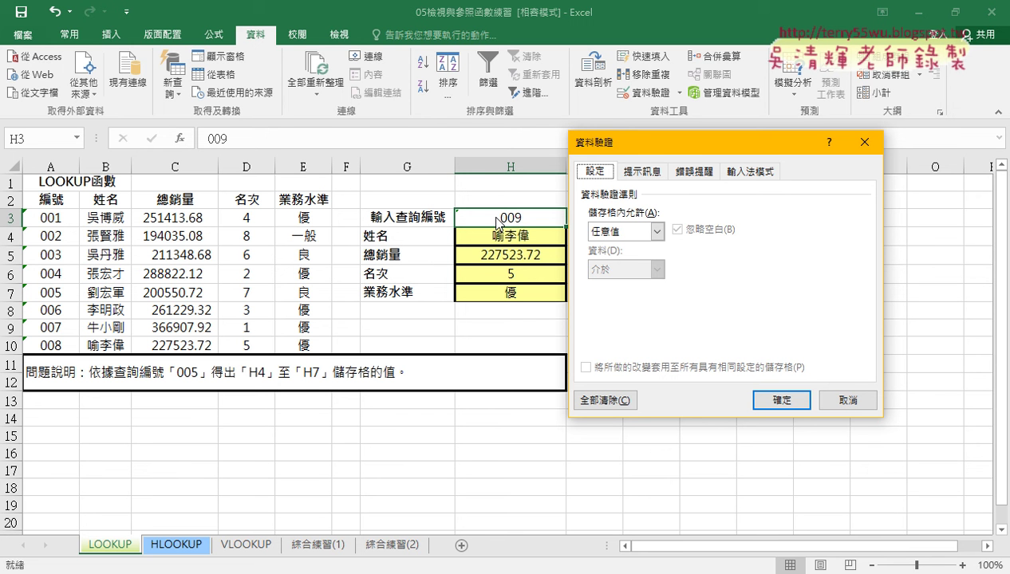
pyautogui.click(657, 232)
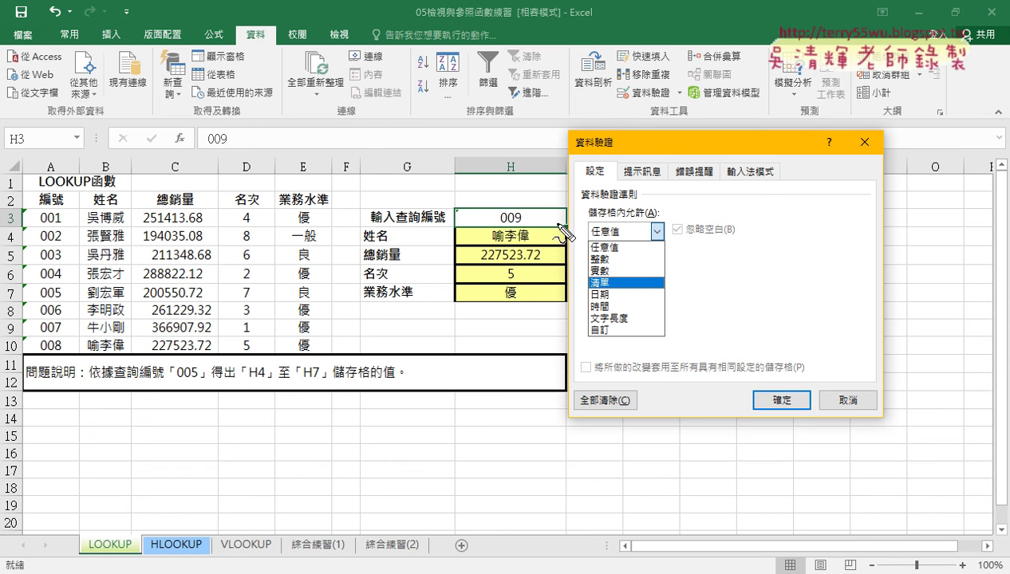
pyautogui.moveTo(545, 228)
pyautogui.mouseDown()
pyautogui.moveTo(518, 238)
pyautogui.moveTo(564, 215)
pyautogui.moveTo(573, 228)
pyautogui.mouseUp()
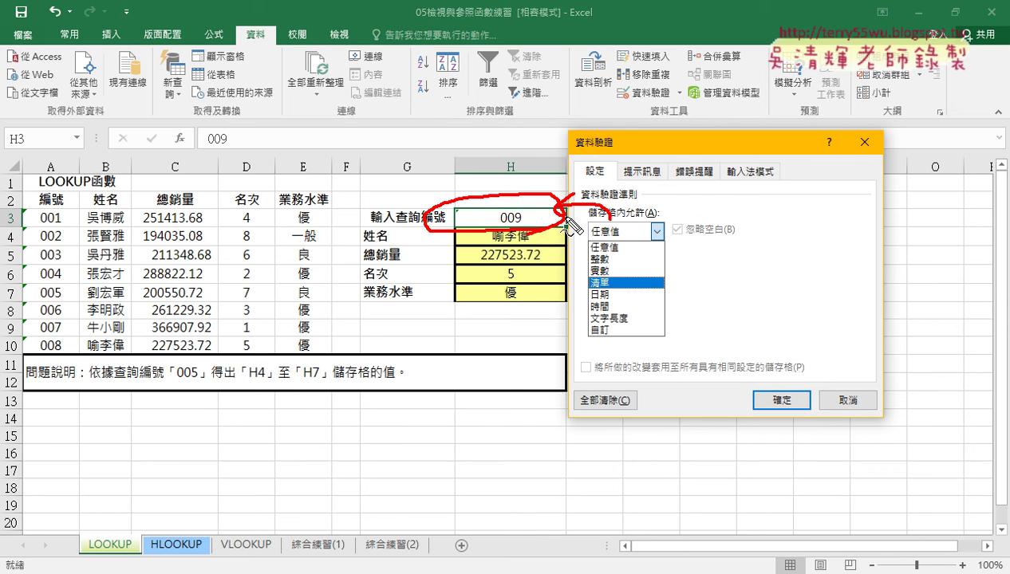
pyautogui.press('Return')
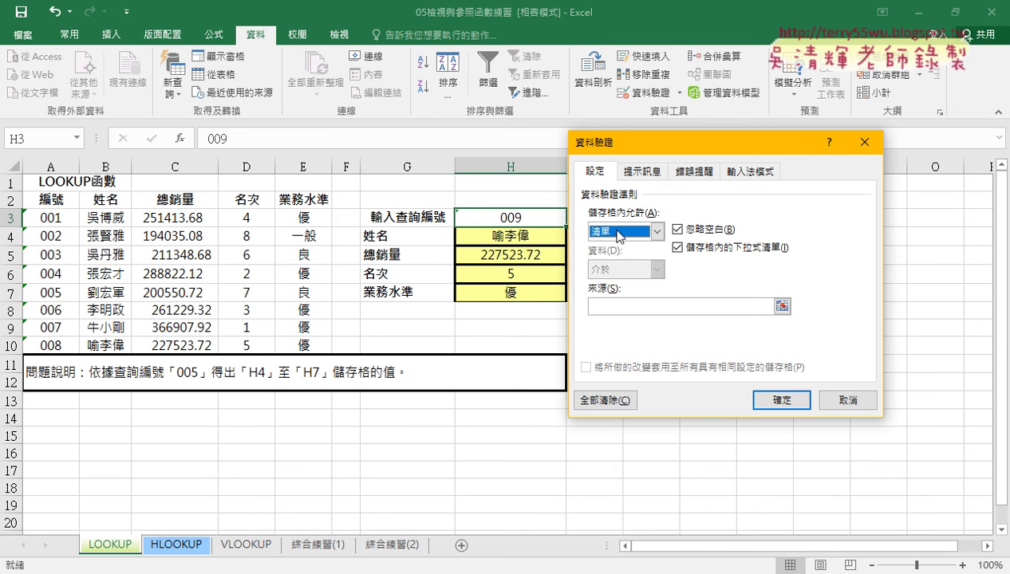
pyautogui.click(611, 231)
pyautogui.click(620, 249)
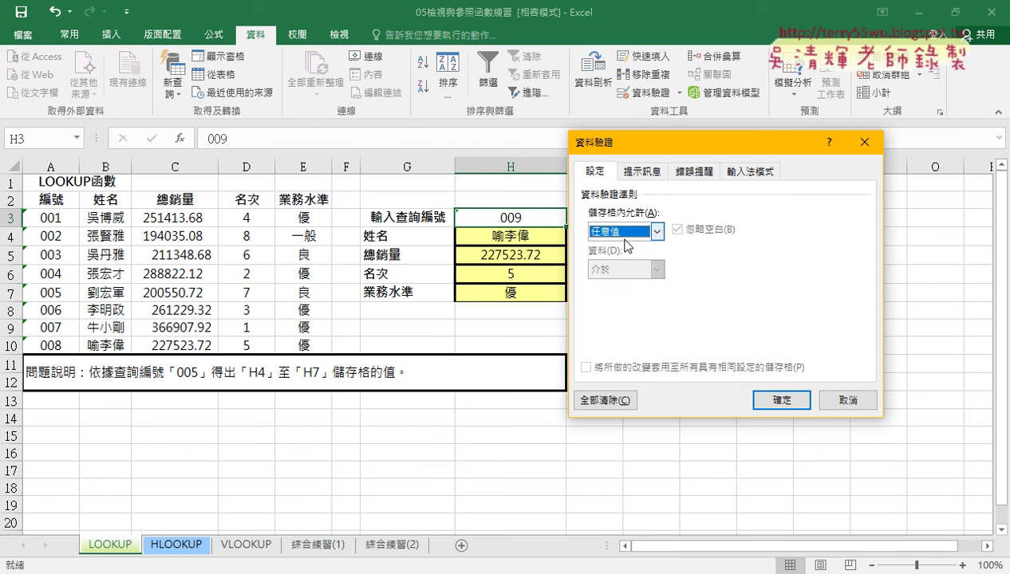
pyautogui.click(657, 231)
pyautogui.click(625, 283)
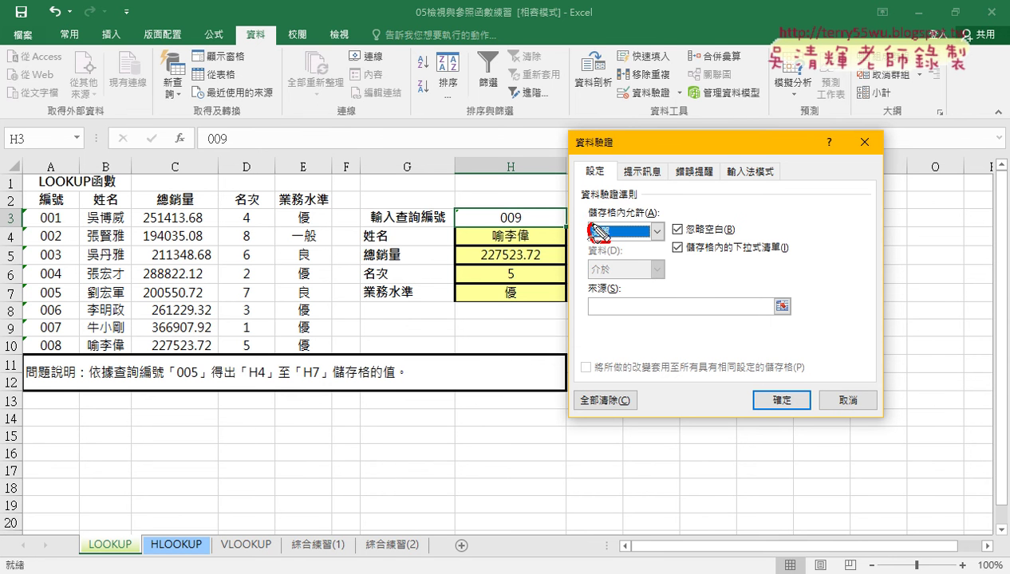
# Set the list source to the ID cells A3:A10, giving =$A$3:$A$10
pyautogui.moveTo(611, 225); pyautogui.dragTo(606, 240)
pyautogui.moveTo(581, 314); pyautogui.dragTo(579, 323)
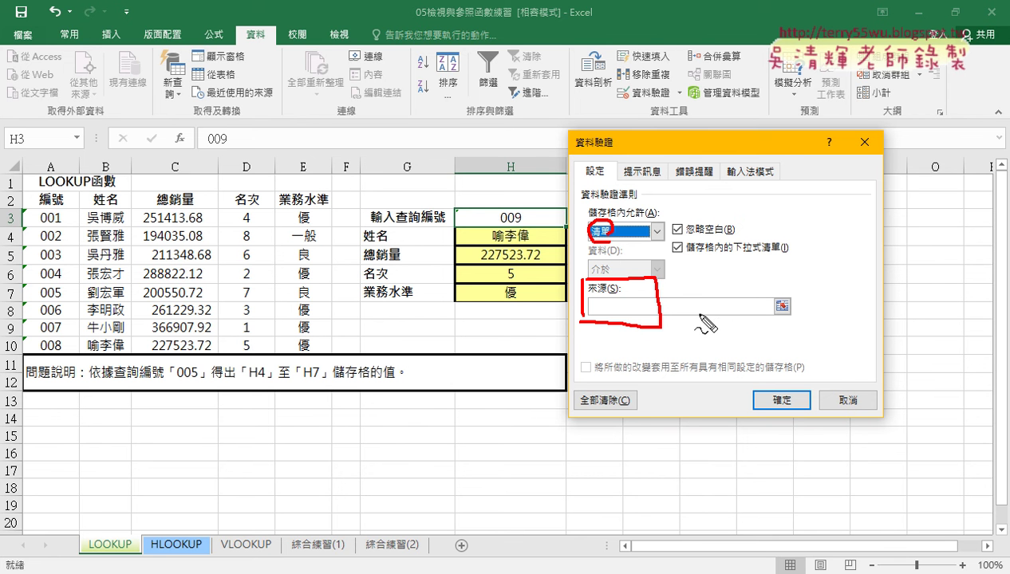
pyautogui.press('Escape')
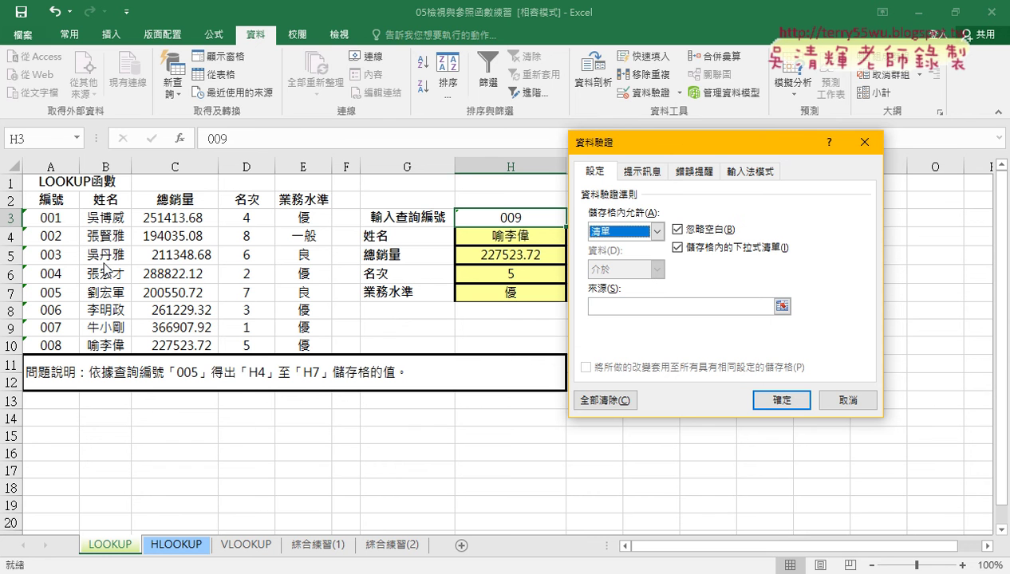
pyautogui.click(622, 307)
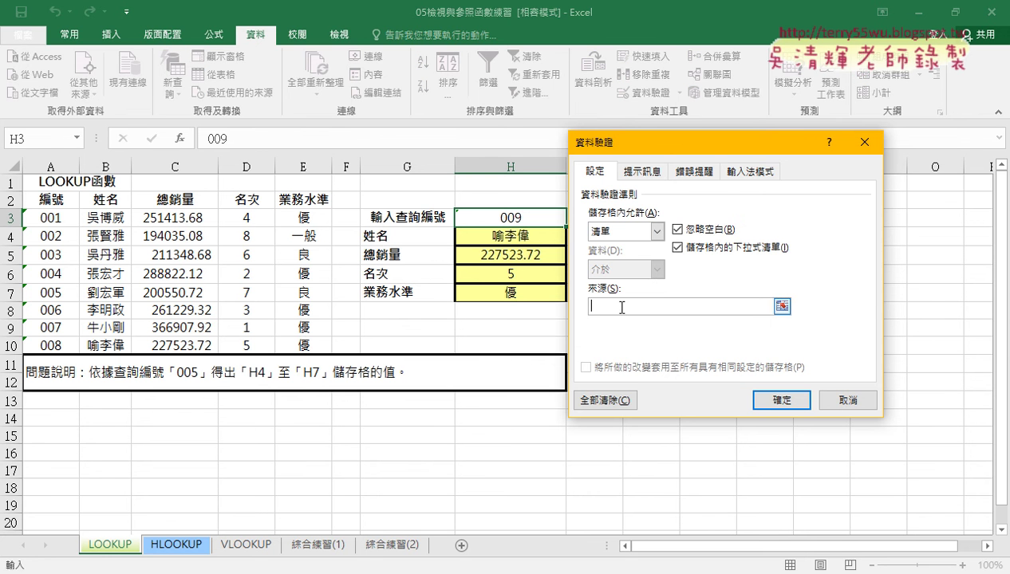
pyautogui.moveTo(53, 219); pyautogui.dragTo(53, 348)
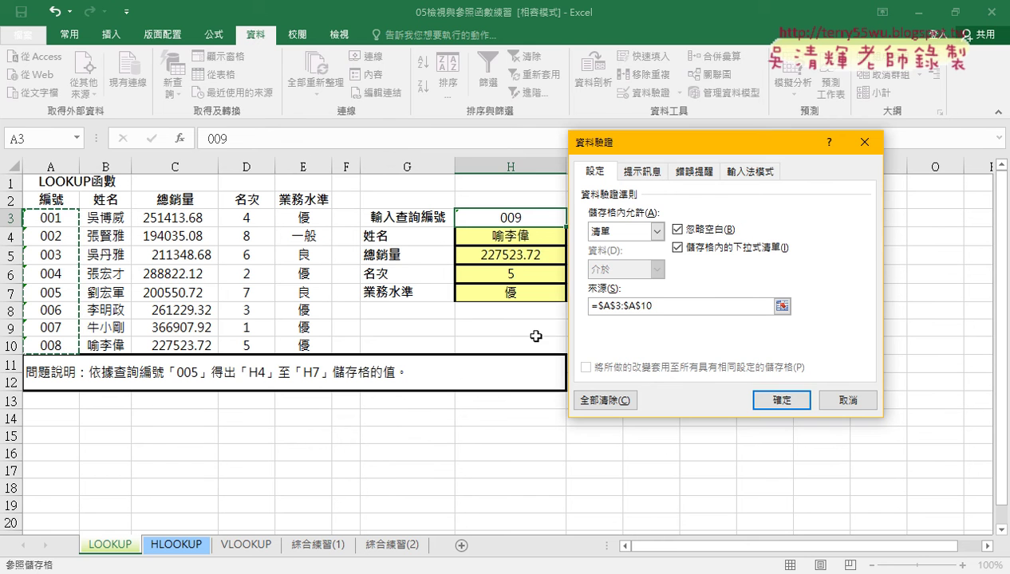
# Apply the dropdown, pick 001, 002, then 003 in H3, and reopen its validation settings
pyautogui.click(783, 402)
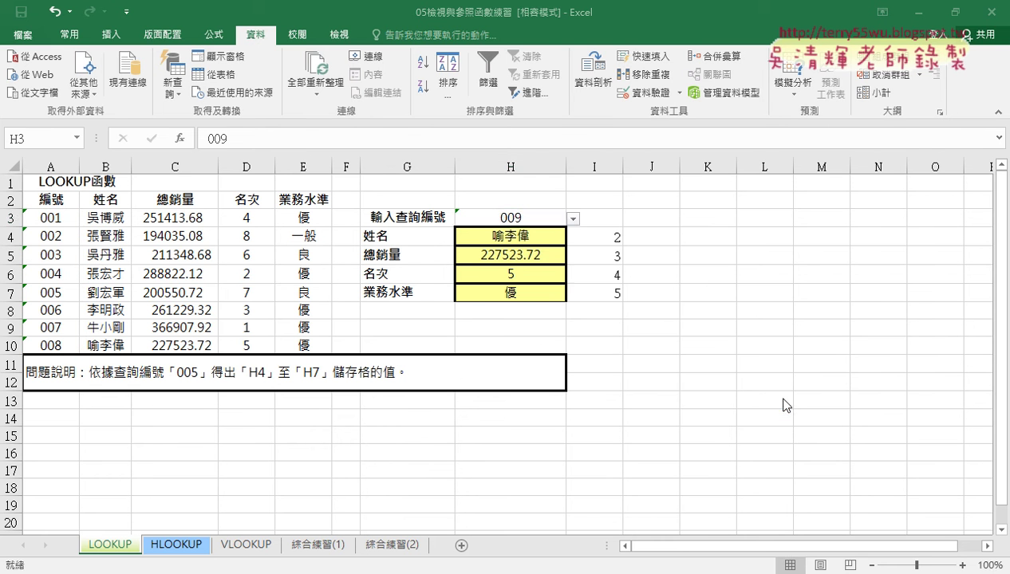
pyautogui.click(574, 219)
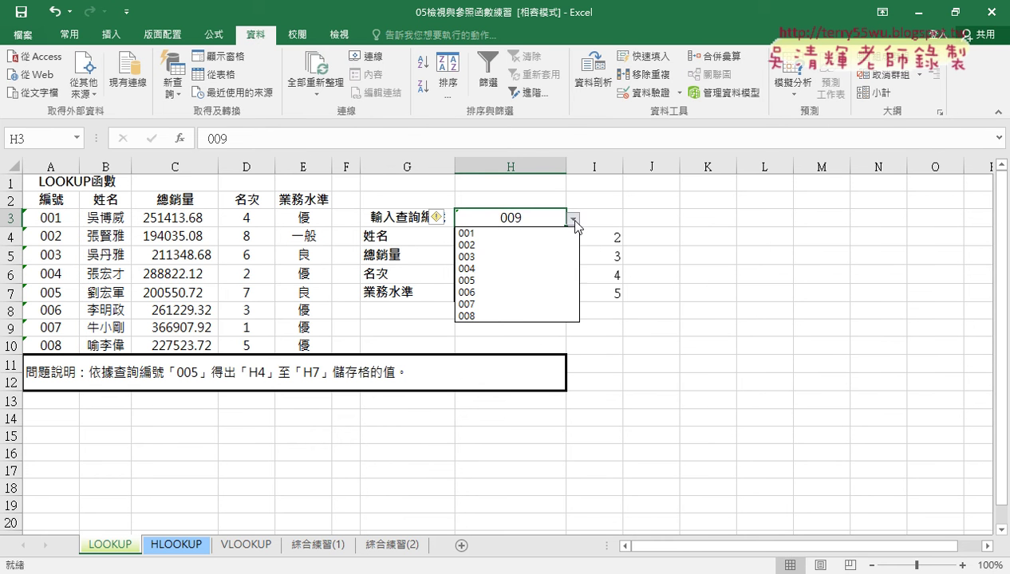
pyautogui.click(511, 233)
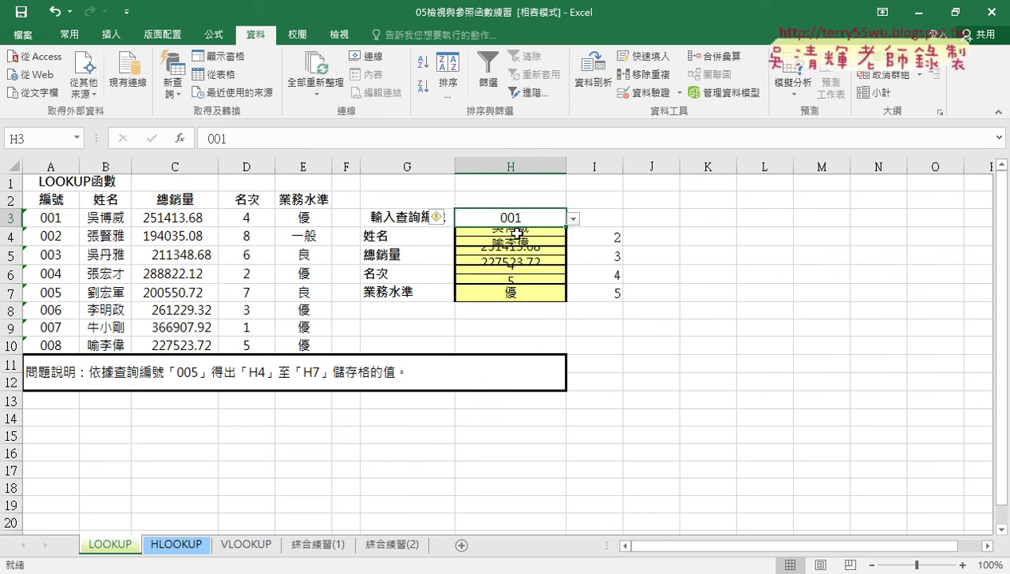
pyautogui.click(574, 218)
pyautogui.click(543, 245)
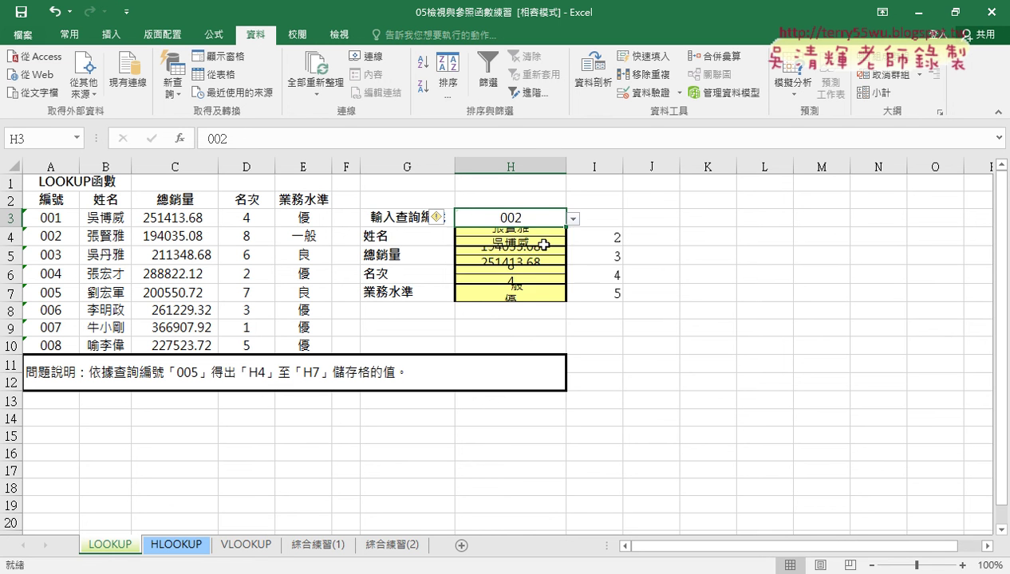
pyautogui.click(573, 218)
pyautogui.click(557, 259)
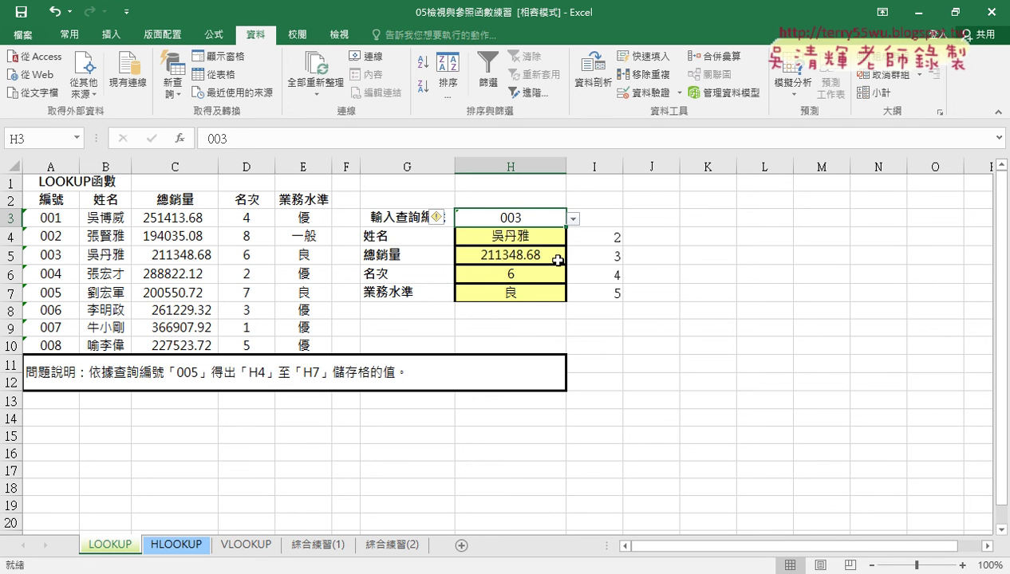
pyautogui.click(641, 96)
pyautogui.click(635, 307)
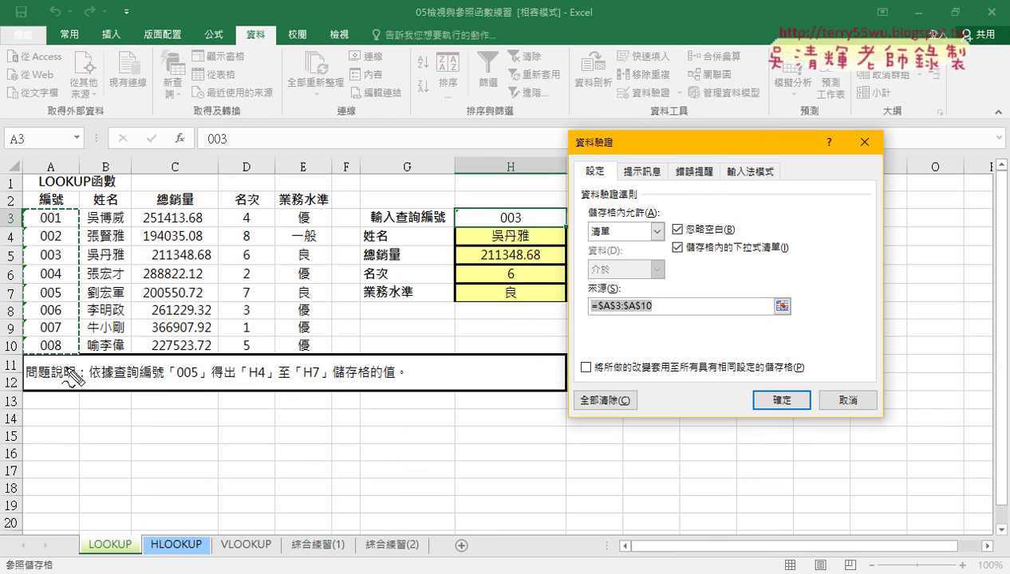
# Sketch annotations dividing the data table from the lookup area
pyautogui.moveTo(347, 139); pyautogui.dragTo(349, 355)
pyautogui.moveTo(343, 171)
pyautogui.mouseDown()
pyautogui.moveTo(238, 177)
pyautogui.moveTo(261, 156)
pyautogui.mouseUp()
pyautogui.moveTo(375, 173); pyautogui.dragTo(450, 172)
pyautogui.moveTo(422, 155)
pyautogui.mouseDown()
pyautogui.moveTo(457, 176)
pyautogui.moveTo(424, 191)
pyautogui.mouseUp()
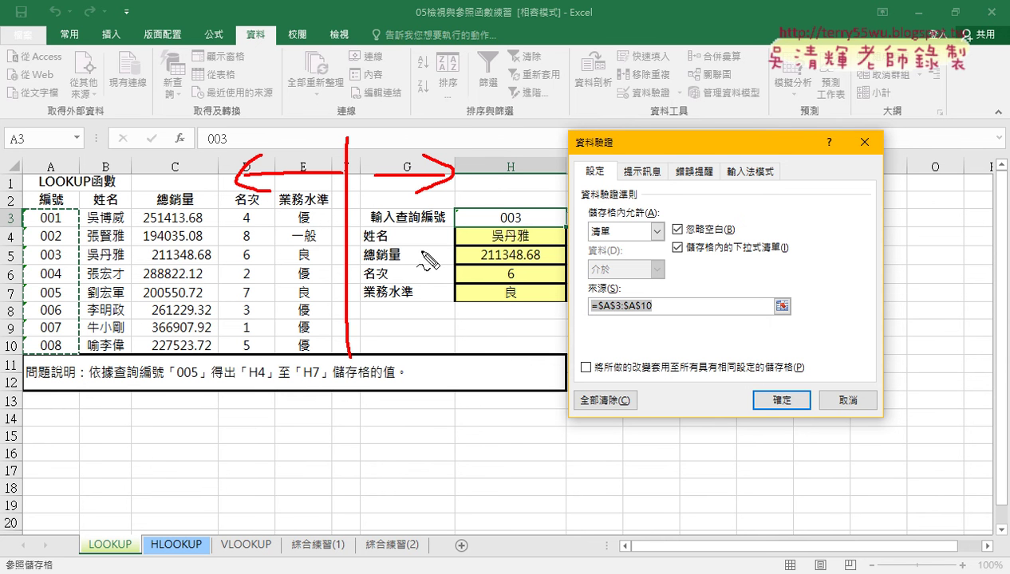
pyautogui.moveTo(365, 102)
pyautogui.mouseDown()
pyautogui.moveTo(335, 129)
pyautogui.moveTo(386, 143)
pyautogui.mouseUp()
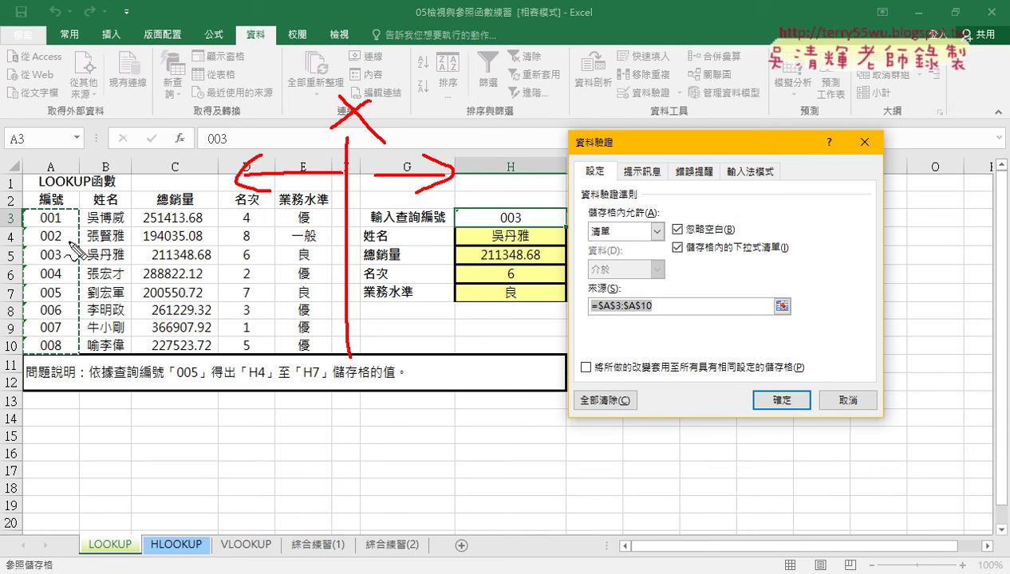
# Clear the source, dismiss the empty-source alert, cancel Data Validation, and select A2:A10
pyautogui.press('BackSpace')
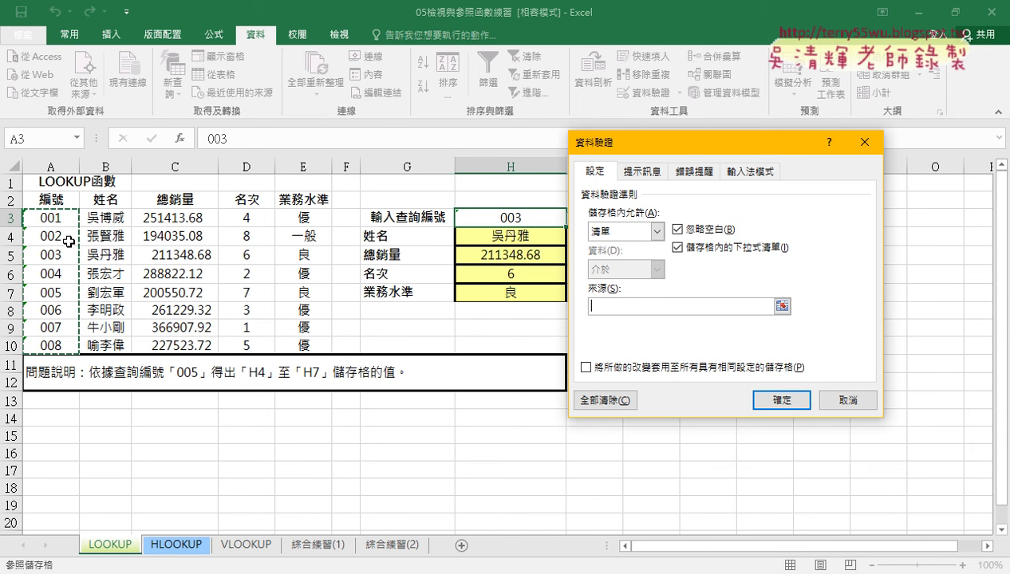
pyautogui.click(770, 398)
pyautogui.click(506, 338)
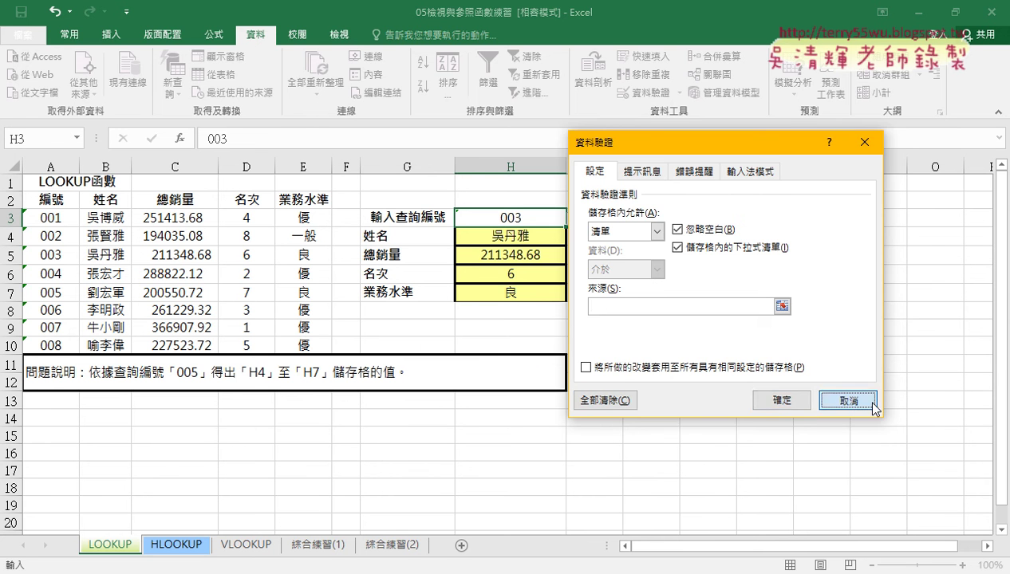
pyautogui.click(848, 400)
pyautogui.click(46, 201)
pyautogui.moveTo(46, 201); pyautogui.dragTo(50, 346)
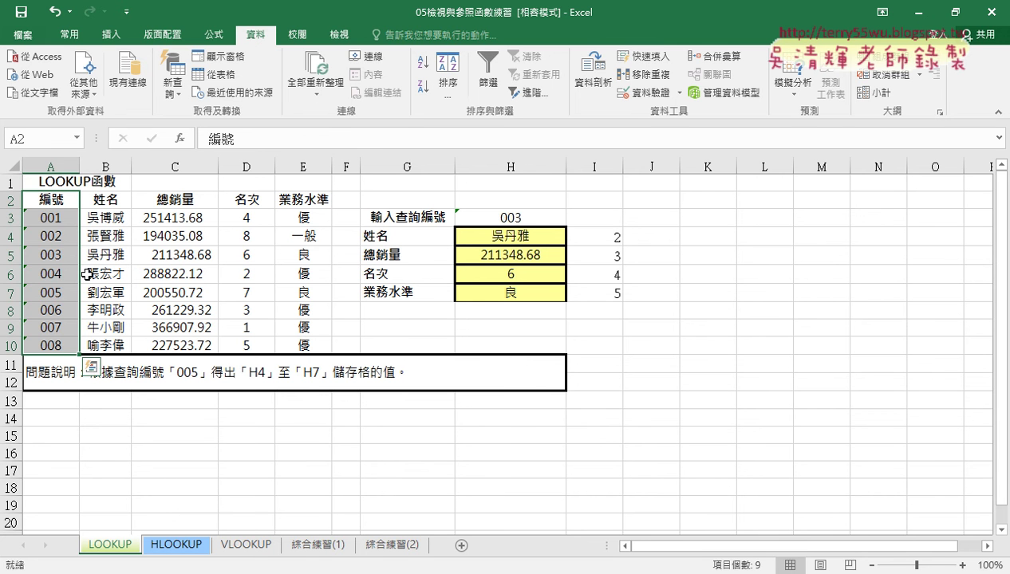
# Select A2:A10, open Formulas > Create from Selection, then cancel it
pyautogui.moveTo(52, 201); pyautogui.dragTo(50, 347)
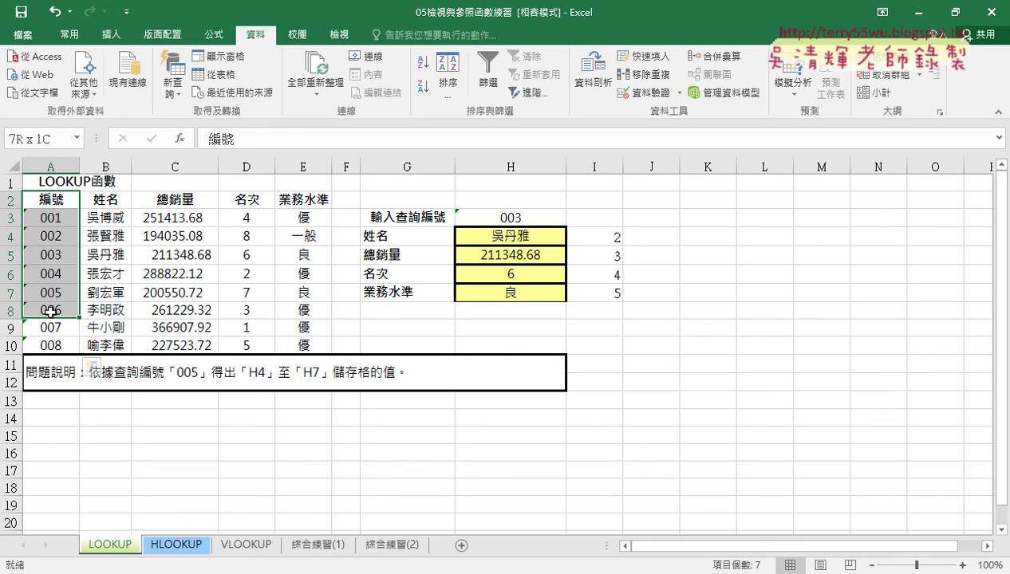
pyautogui.click(215, 34)
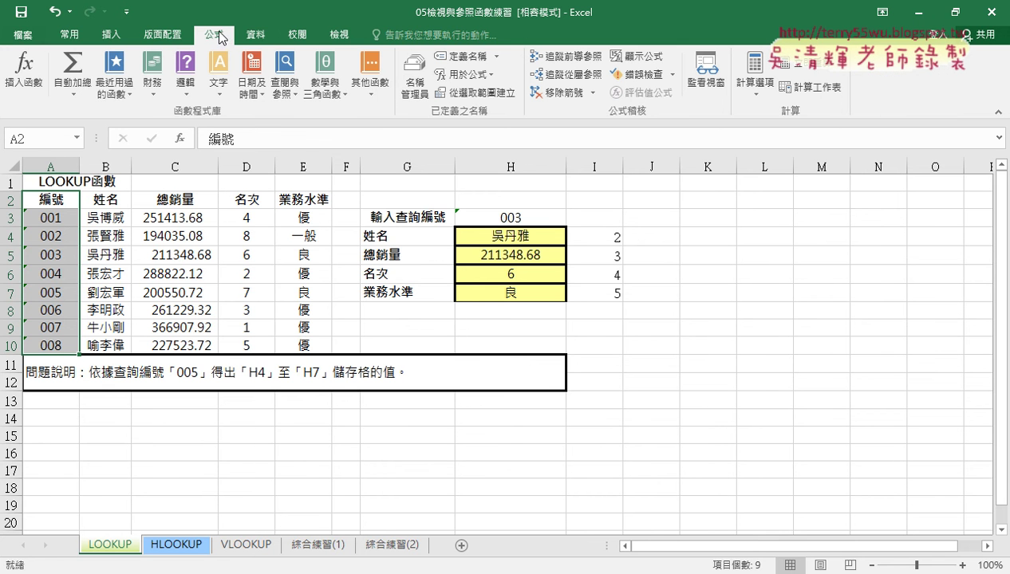
pyautogui.click(476, 92)
pyautogui.moveTo(686, 205); pyautogui.dragTo(173, 176)
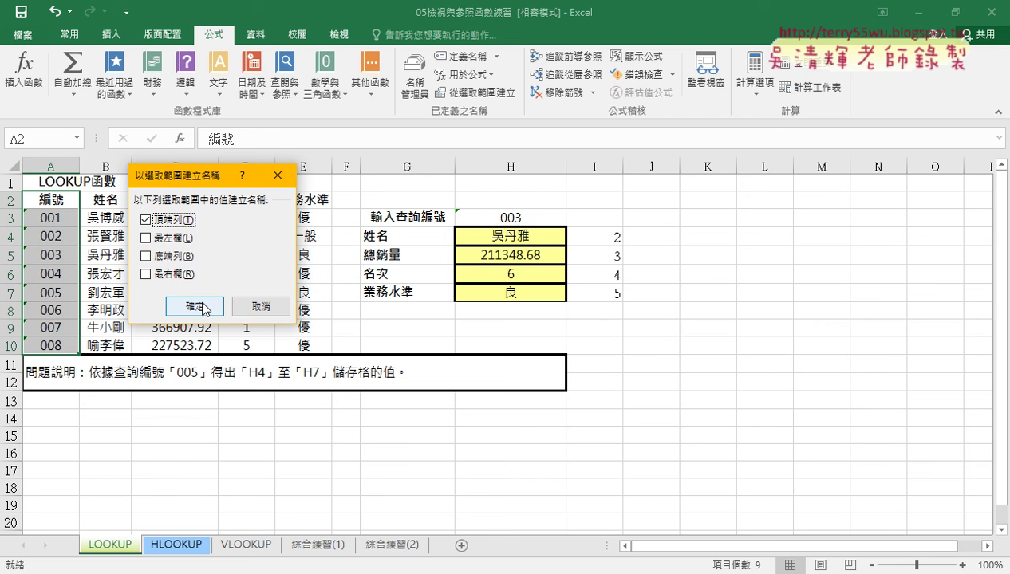
pyautogui.click(259, 307)
# Name A3:A10 as 編號 using Create from Selection with Top row checked
pyautogui.click(62, 200)
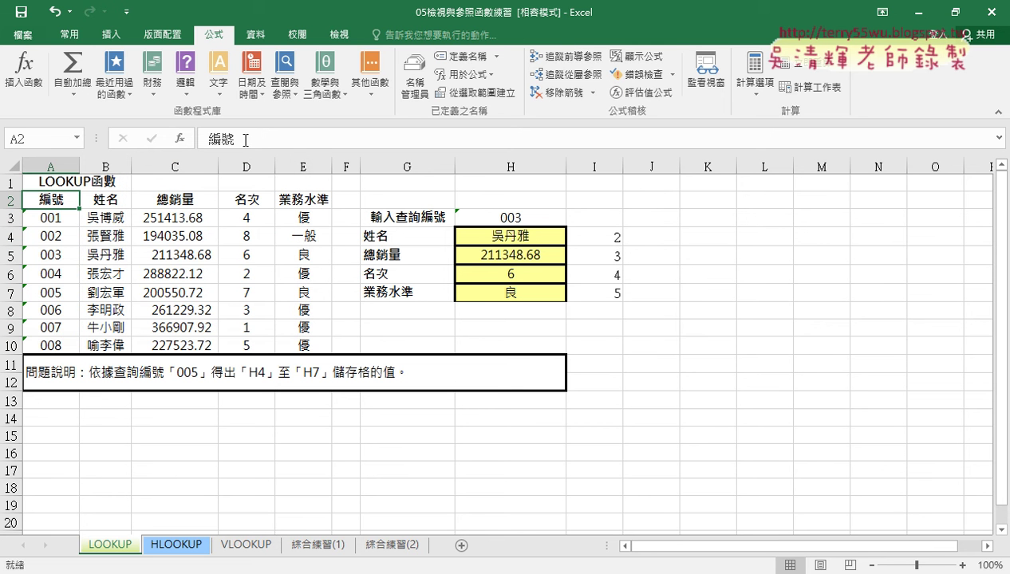
pyautogui.moveTo(239, 139); pyautogui.dragTo(154, 136)
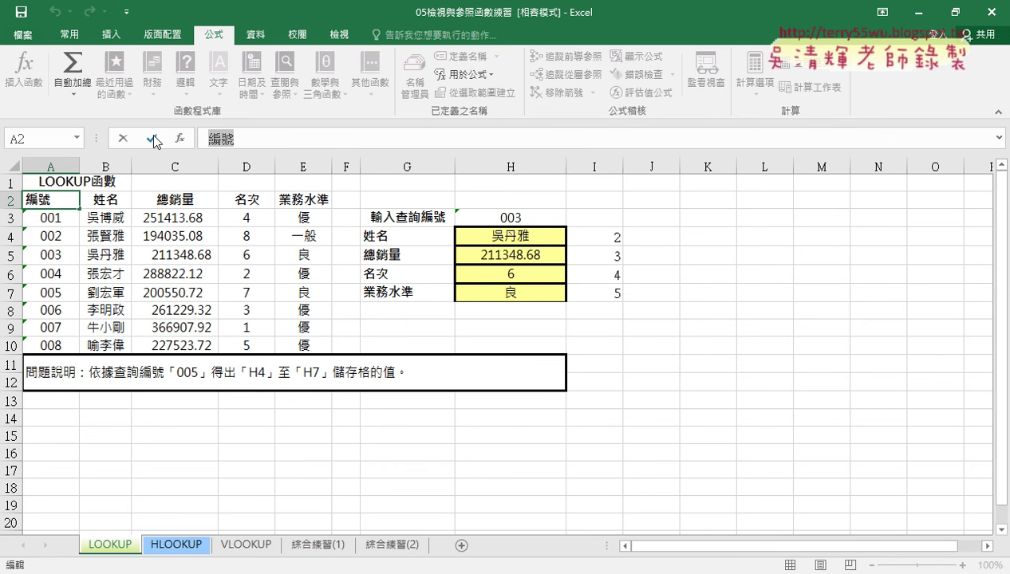
pyautogui.moveTo(53, 214); pyautogui.dragTo(53, 345)
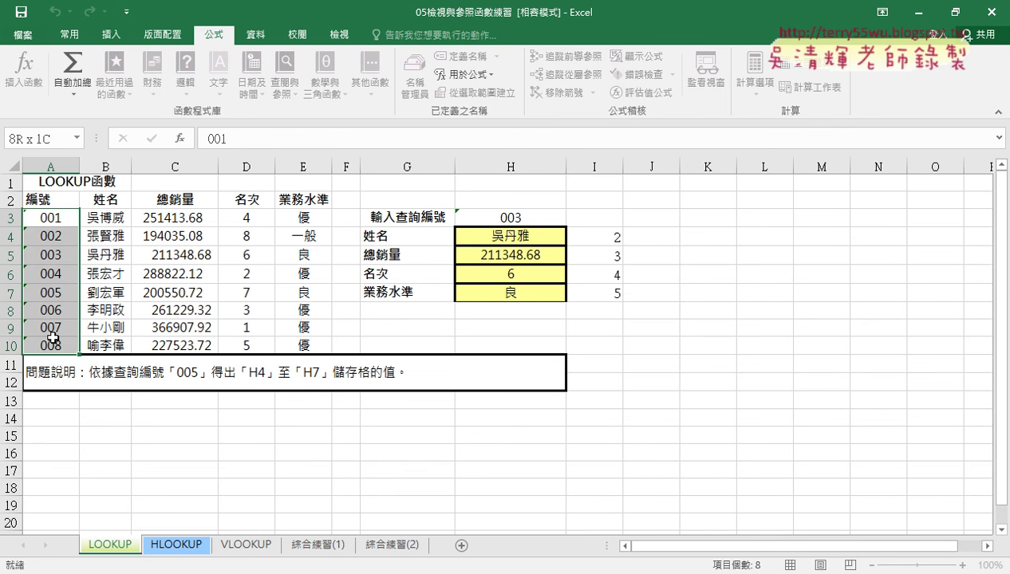
pyautogui.click(50, 139)
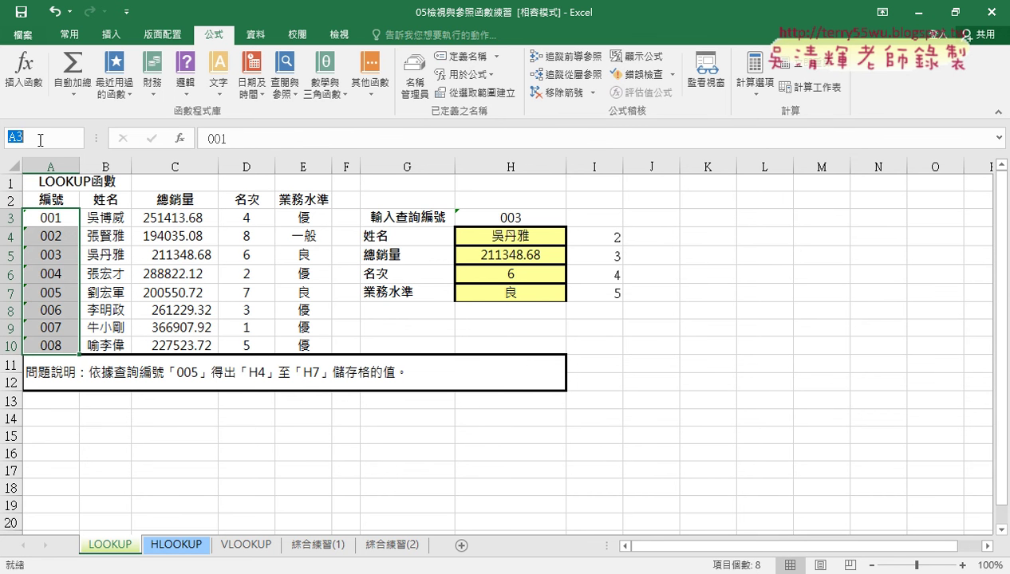
pyautogui.write('編號')
pyautogui.press('Return')
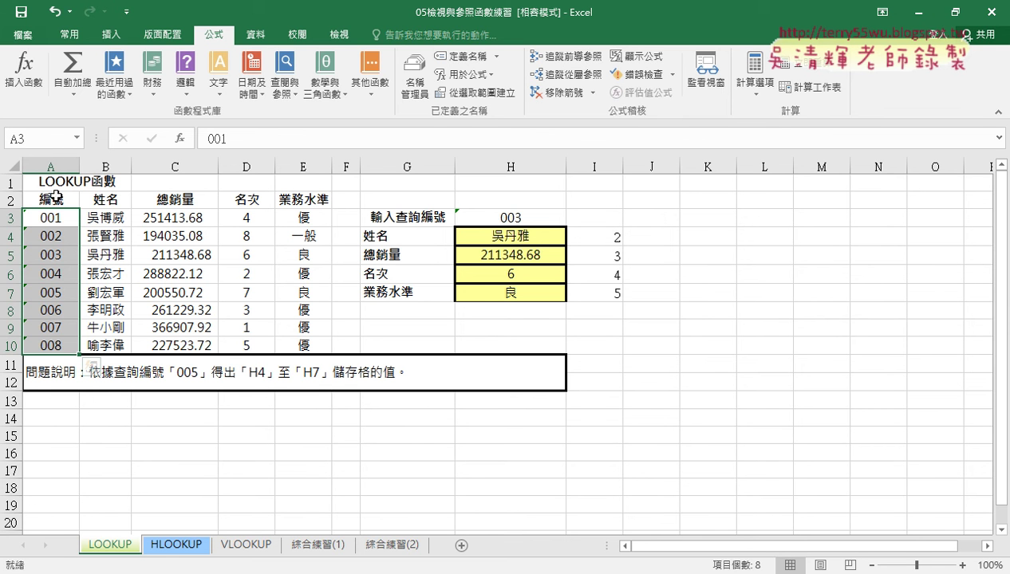
pyautogui.moveTo(51, 200); pyautogui.dragTo(52, 345)
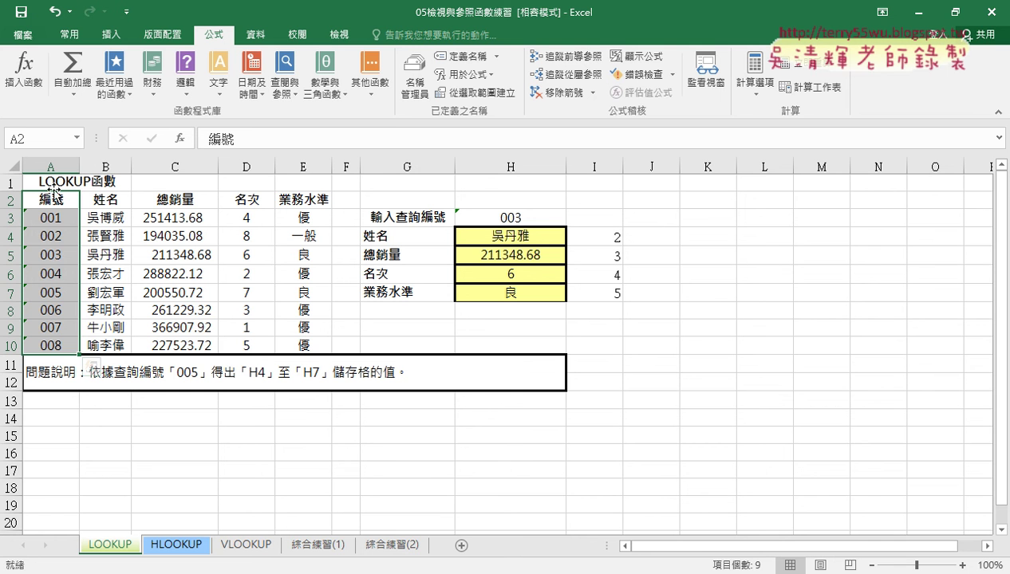
pyautogui.click(476, 94)
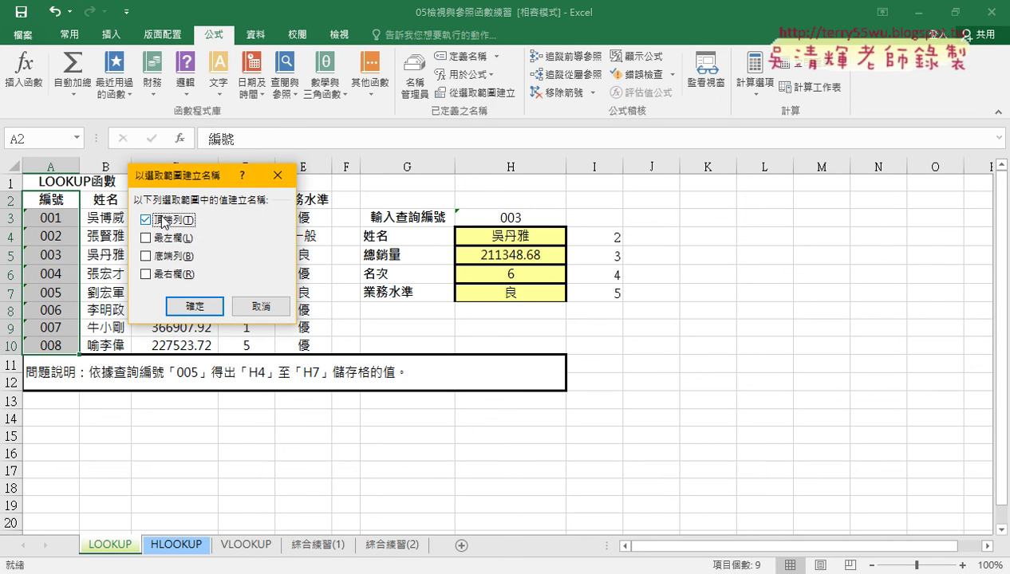
pyautogui.click(211, 311)
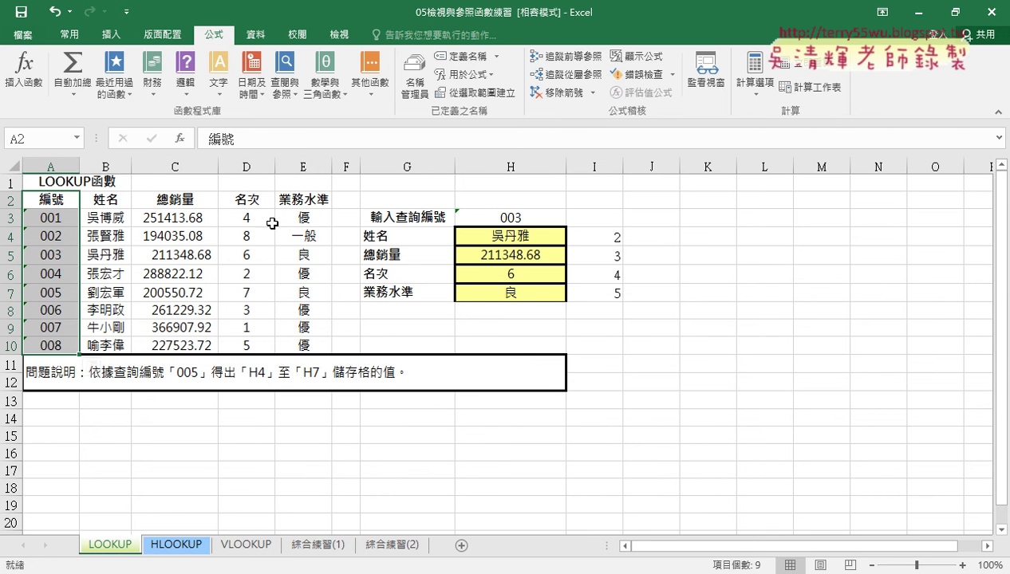
# Confirm in Name Manager that 編號 refers to =LOOKUP!$A$3:$A$10, then close it
pyautogui.click(414, 88)
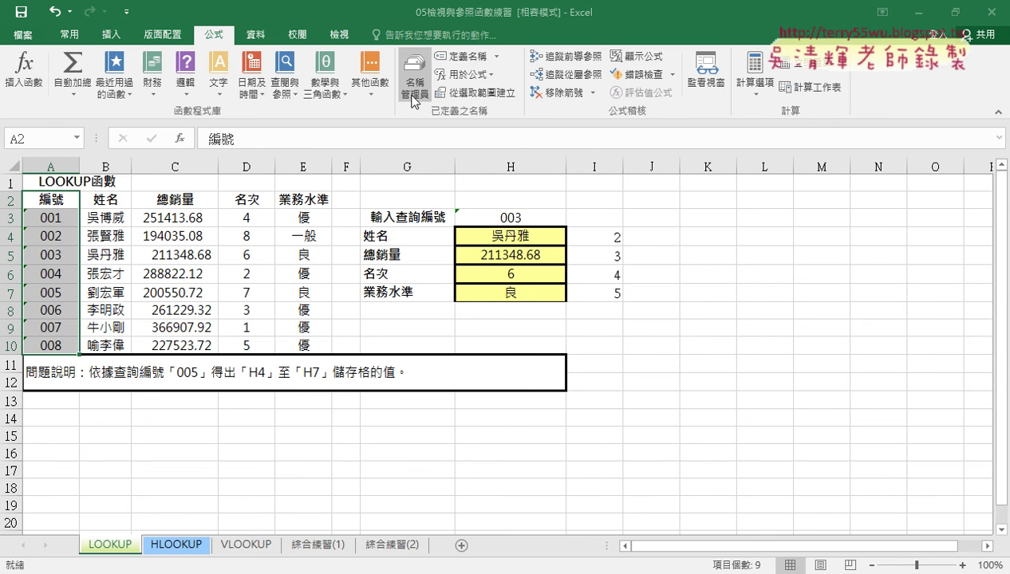
pyautogui.moveTo(212, 100); pyautogui.dragTo(351, 112)
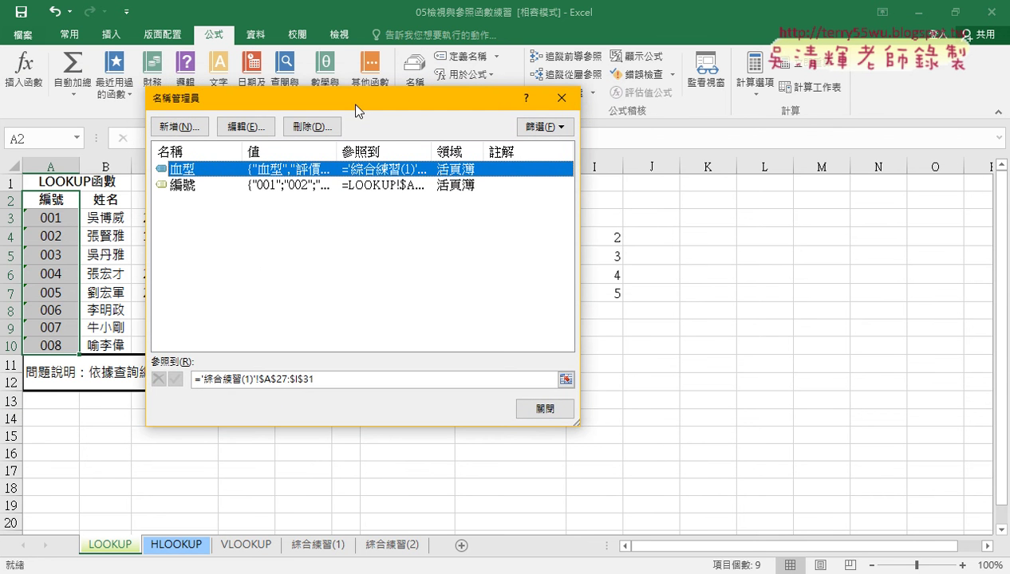
pyautogui.click(347, 185)
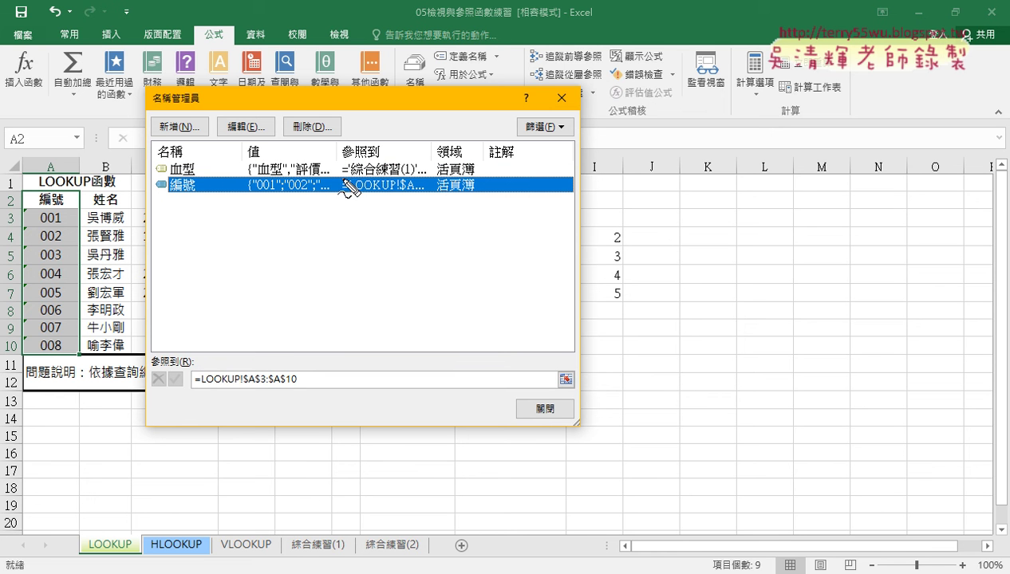
pyautogui.moveTo(190, 203); pyautogui.dragTo(193, 188)
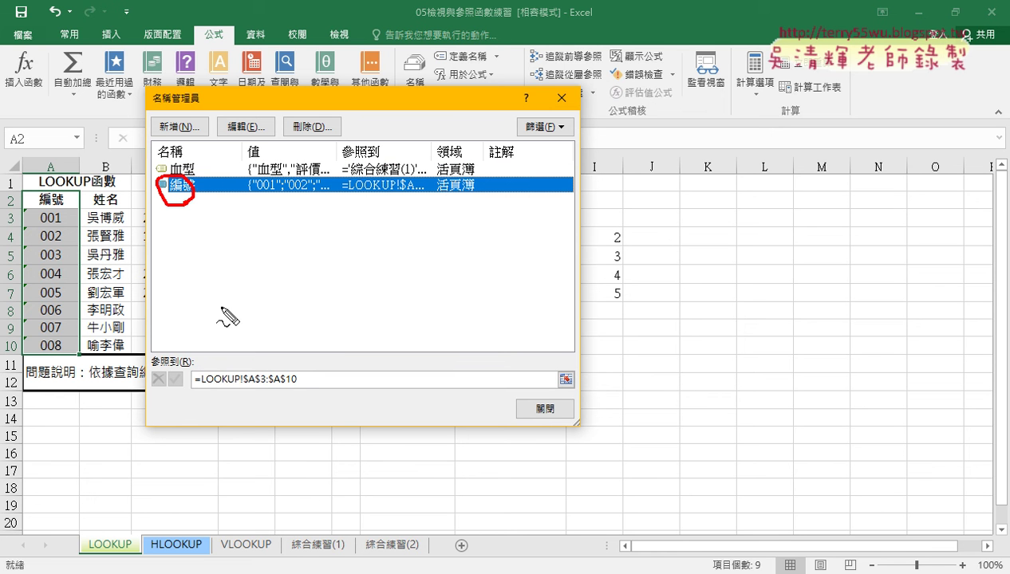
pyautogui.moveTo(296, 392); pyautogui.dragTo(236, 393)
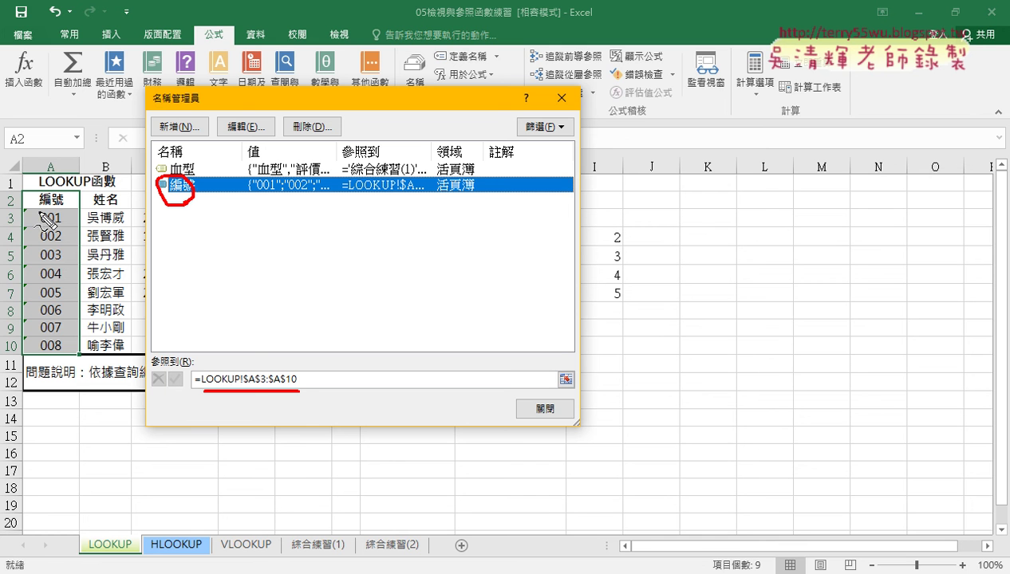
pyautogui.moveTo(245, 385); pyautogui.dragTo(292, 385)
pyautogui.moveTo(30, 209); pyautogui.dragTo(28, 353)
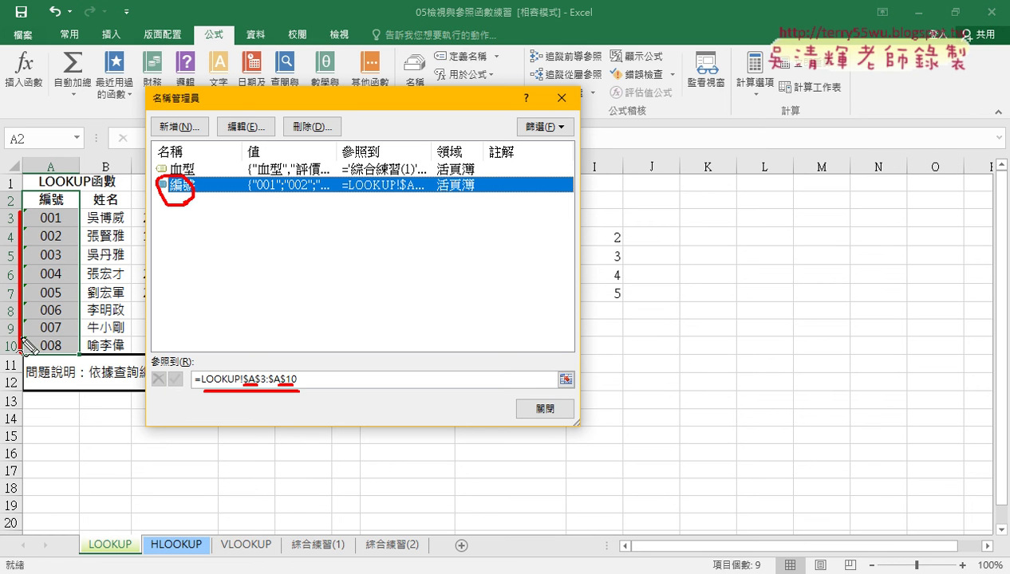
pyautogui.moveTo(75, 210)
pyautogui.mouseDown()
pyautogui.moveTo(74, 349)
pyautogui.moveTo(22, 350)
pyautogui.mouseUp()
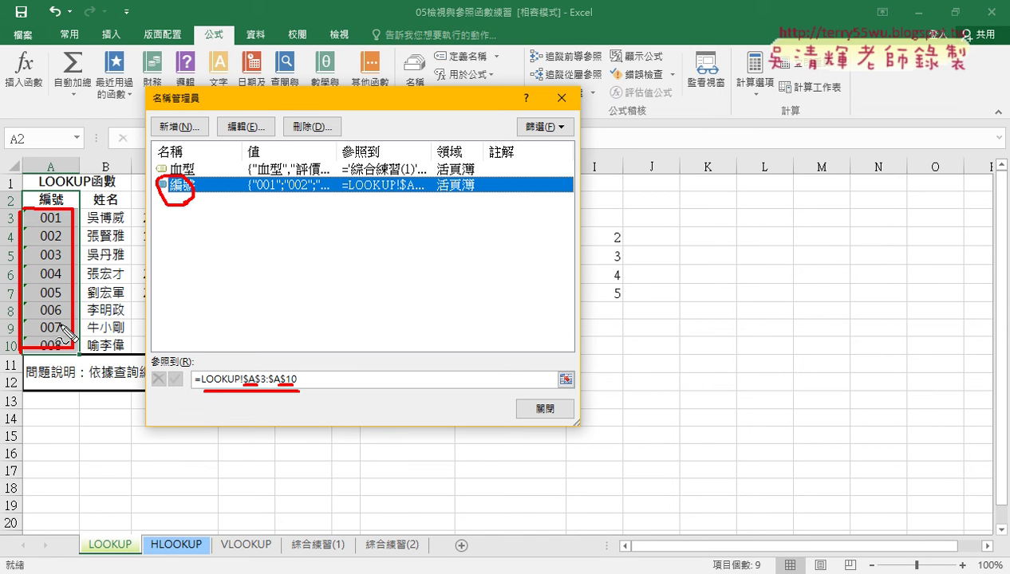
pyautogui.press('Escape')
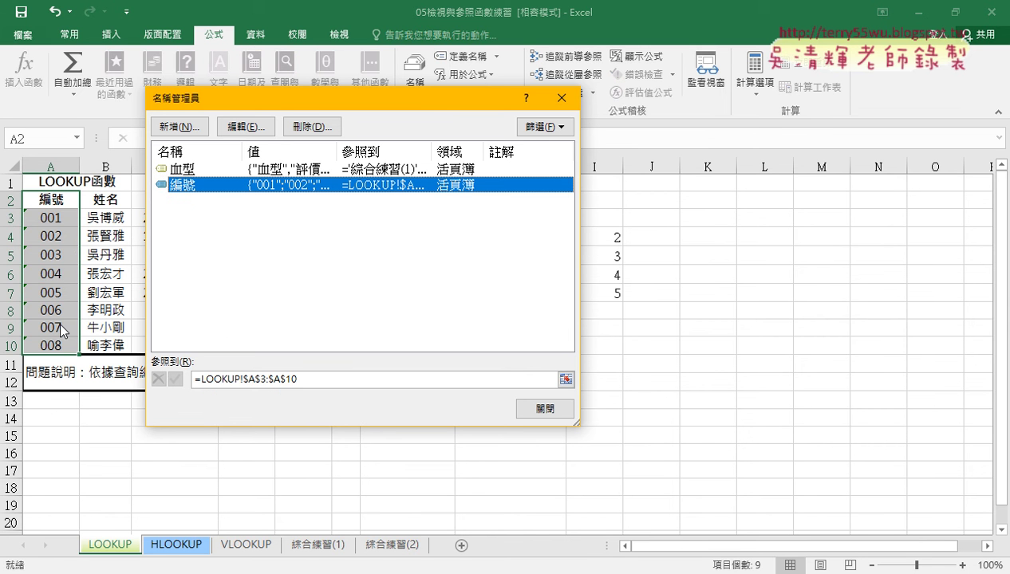
pyautogui.click(545, 410)
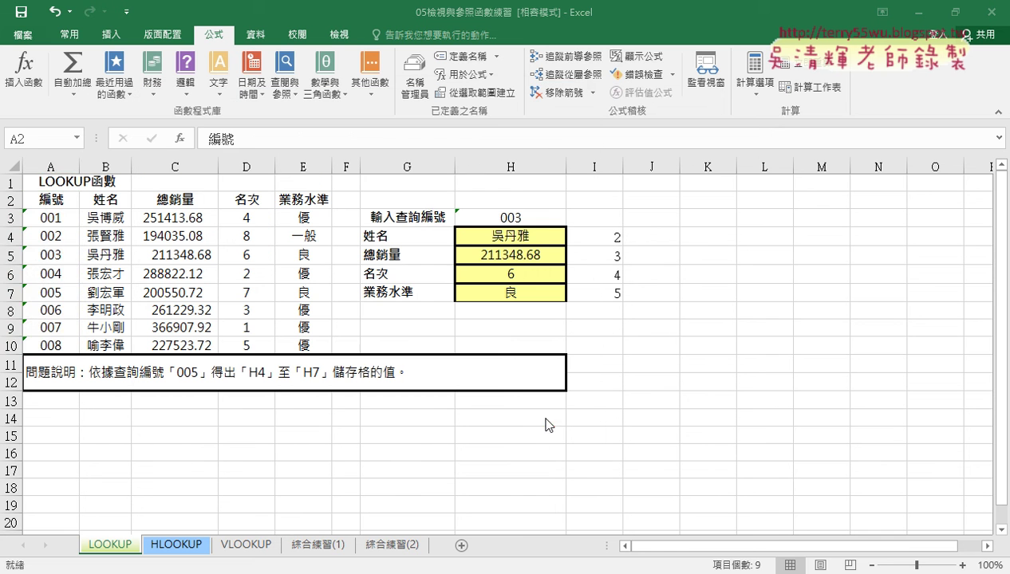
# Replace H3's list source with the defined name 編號 via F3 Paste Name, giving =編號
pyautogui.click(534, 219)
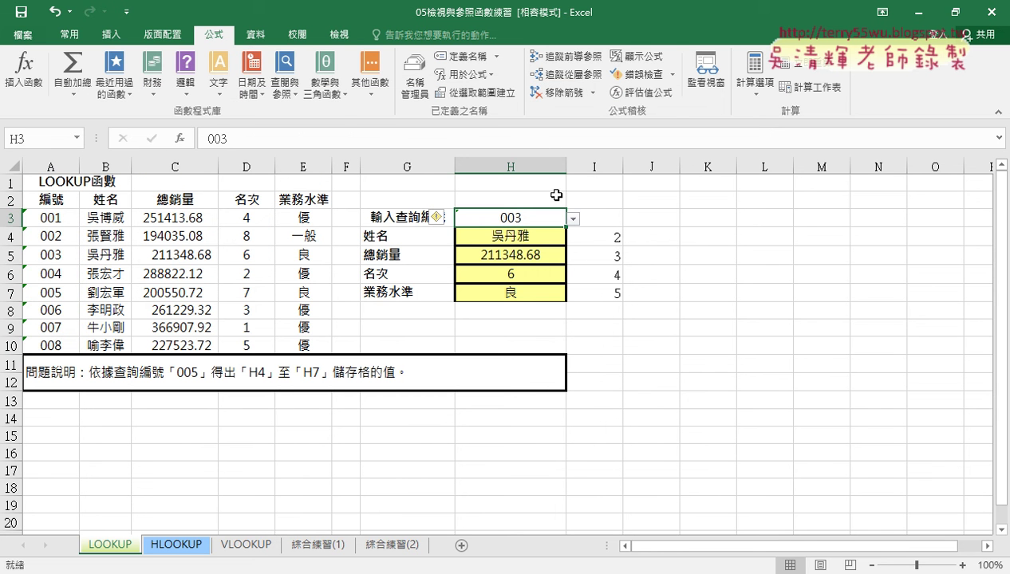
pyautogui.click(253, 37)
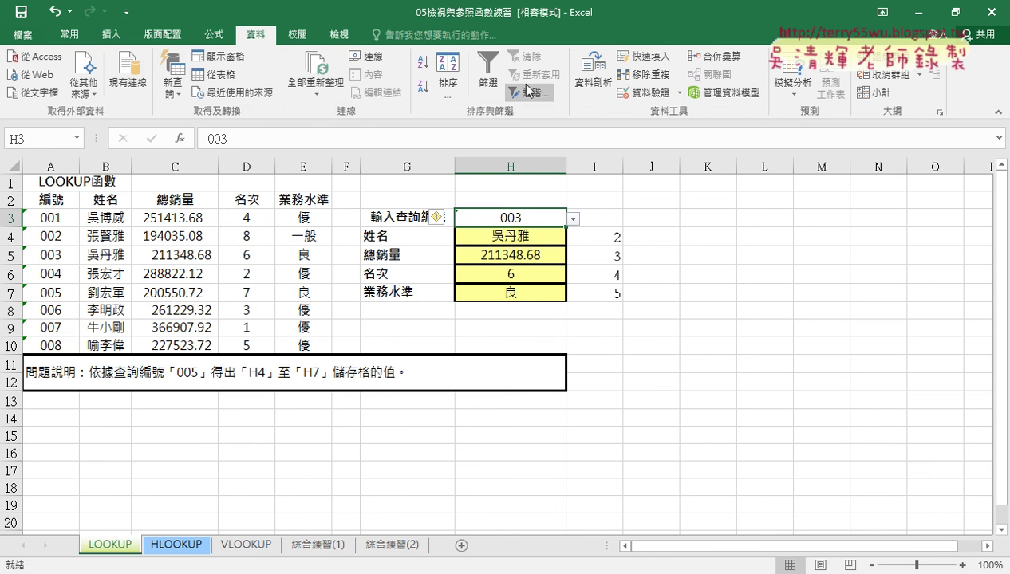
pyautogui.click(652, 94)
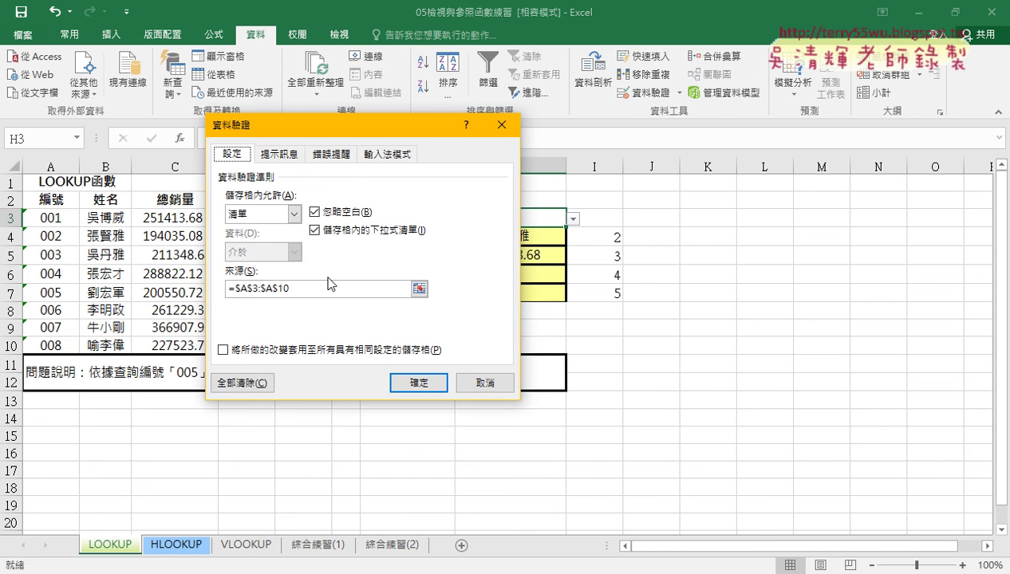
pyautogui.moveTo(311, 284); pyautogui.dragTo(169, 284)
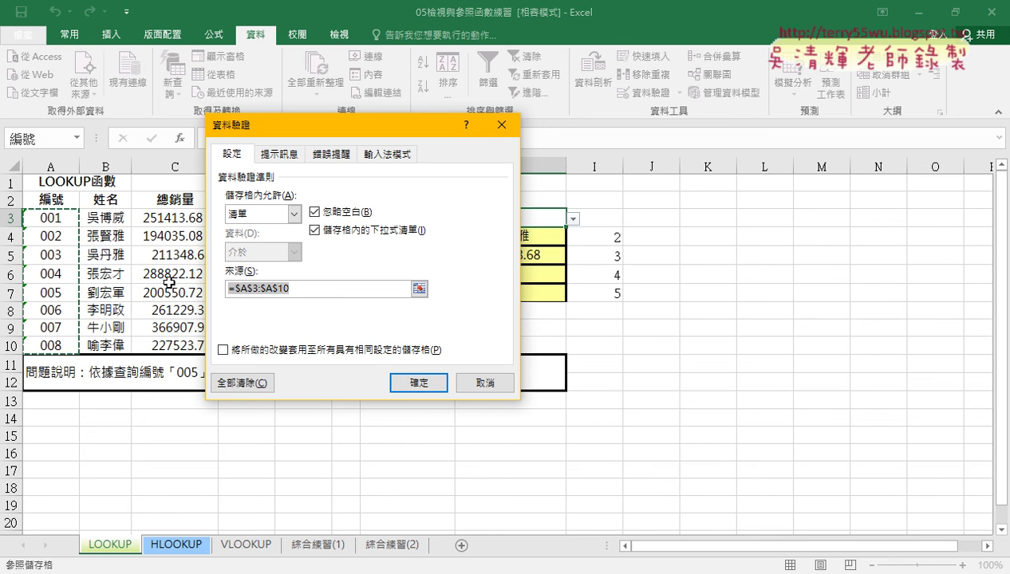
pyautogui.press('BackSpace')
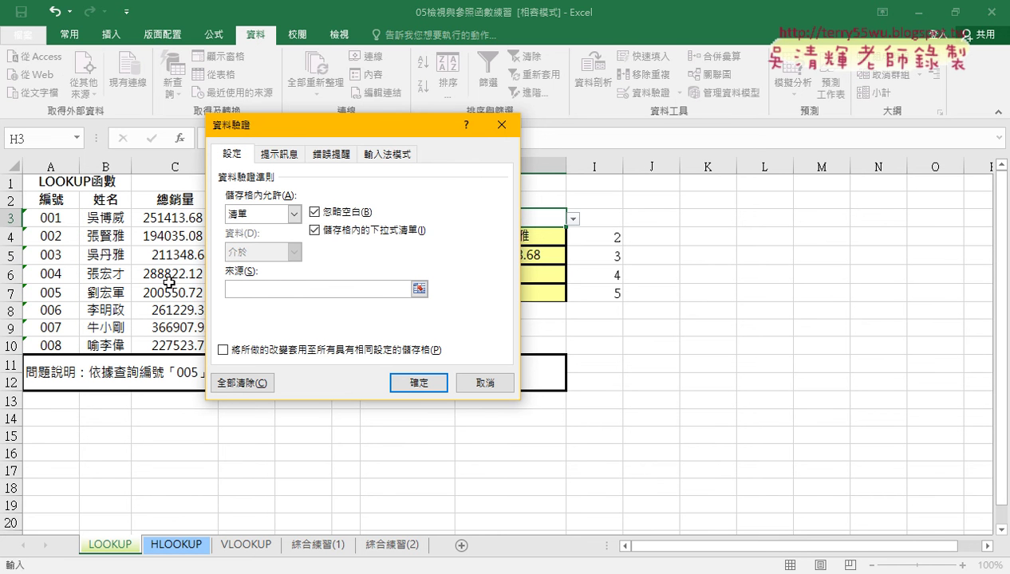
pyautogui.press('F3')
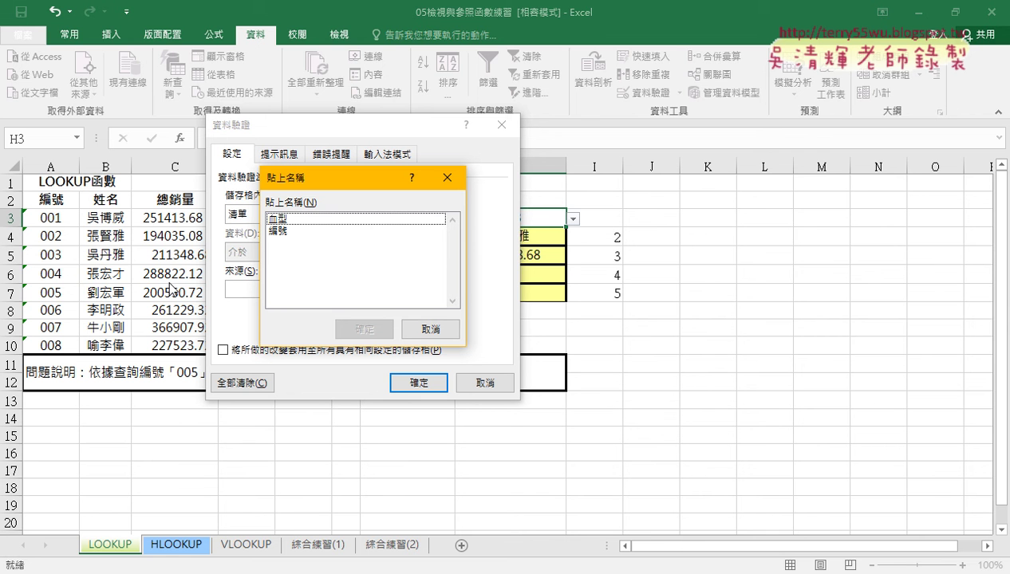
pyautogui.click(286, 232)
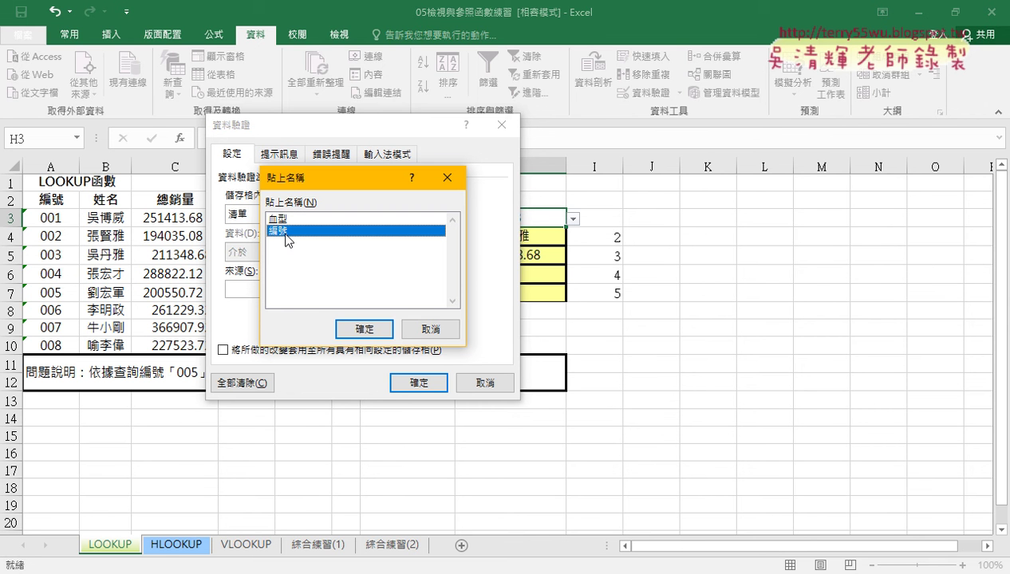
pyautogui.click(355, 323)
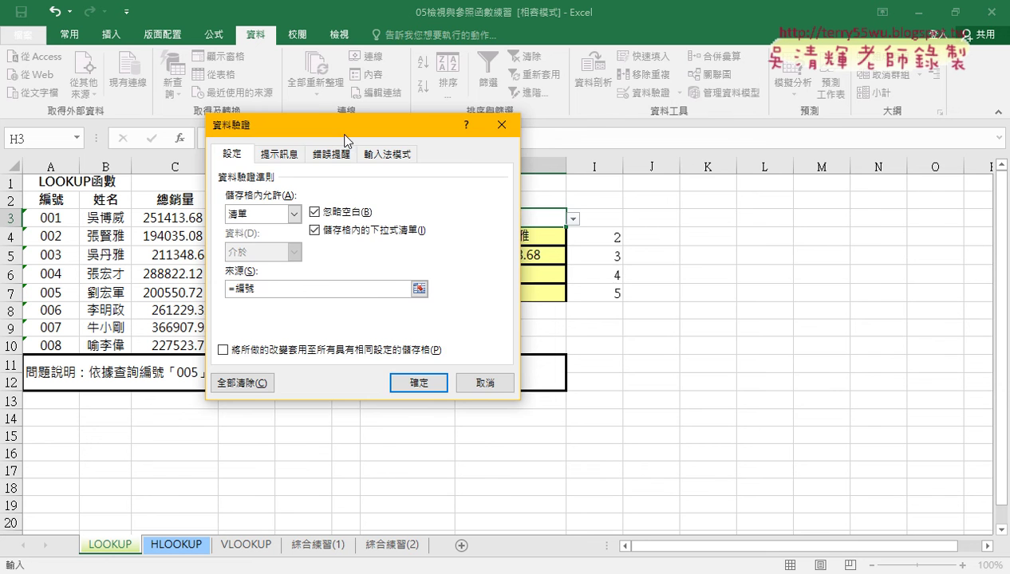
pyautogui.moveTo(345, 139)
pyautogui.mouseDown()
pyautogui.moveTo(658, 126)
pyautogui.moveTo(695, 135)
pyautogui.mouseUp()
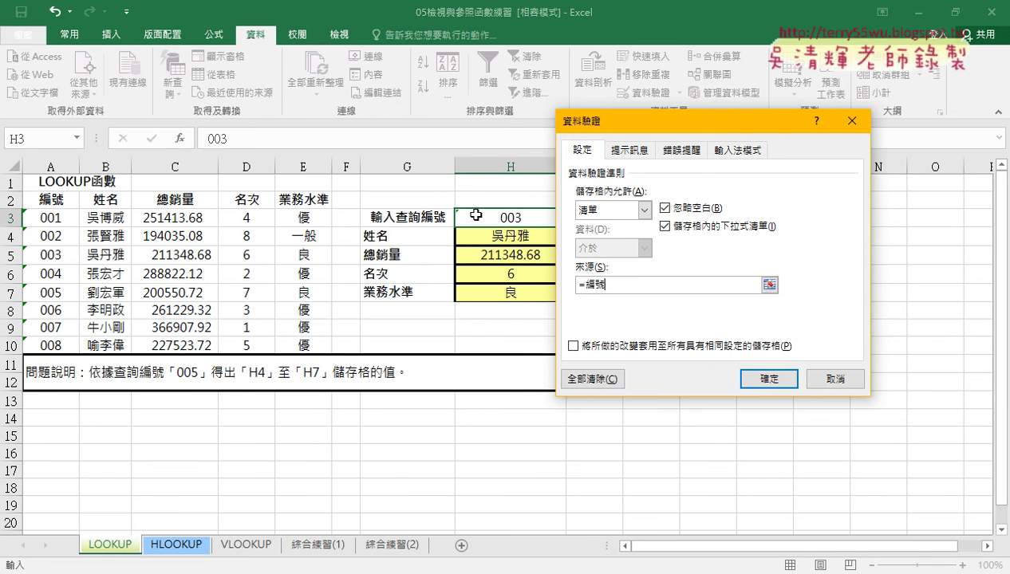
# Apply the =編號 validation and test H3 with IDs 002, 001, 006, 002, ending on 001
pyautogui.click(780, 383)
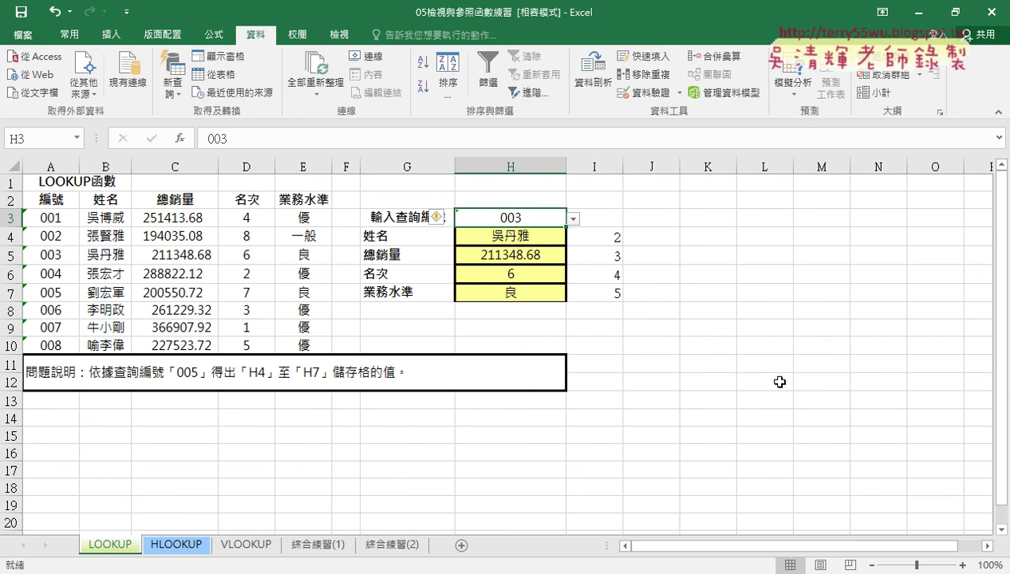
pyautogui.click(574, 218)
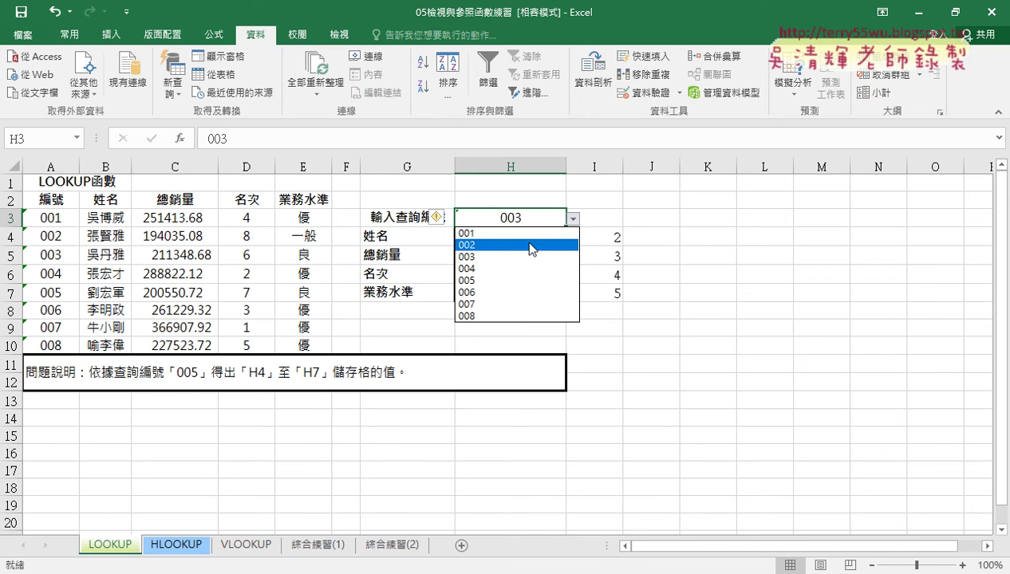
pyautogui.click(527, 245)
pyautogui.click(573, 219)
pyautogui.click(557, 231)
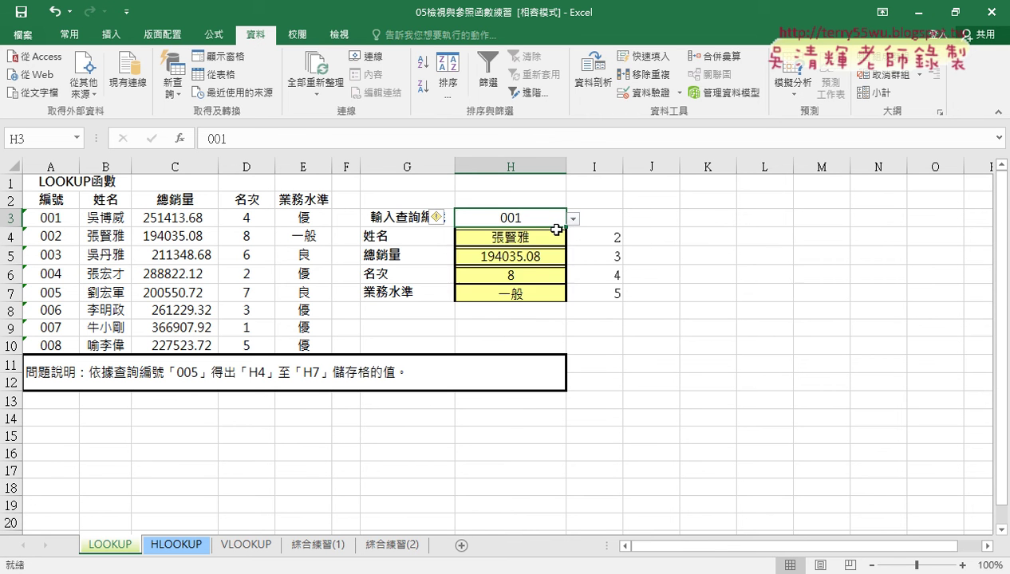
pyautogui.click(574, 218)
pyautogui.click(542, 292)
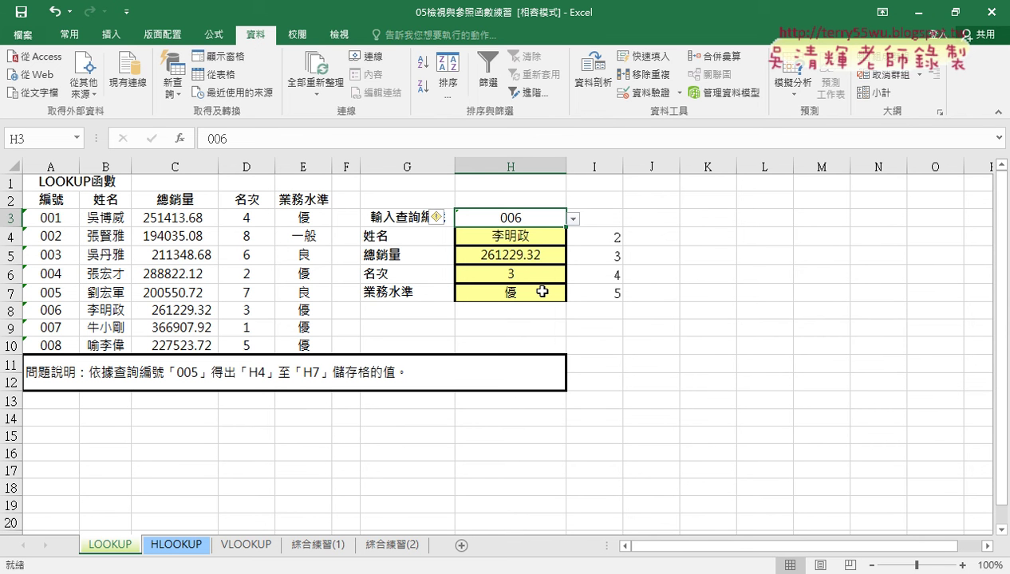
pyautogui.click(574, 218)
pyautogui.click(559, 245)
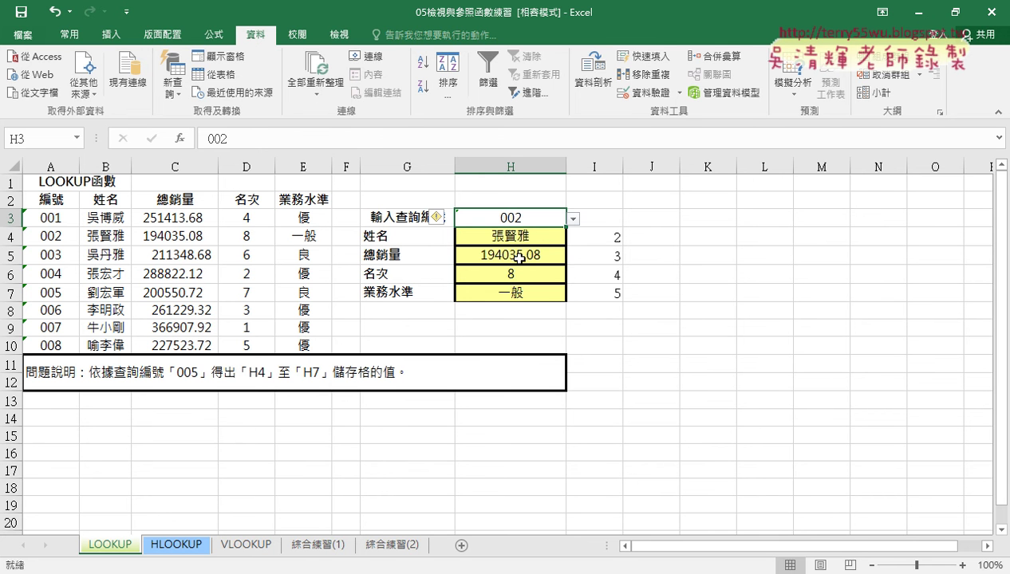
pyautogui.click(574, 219)
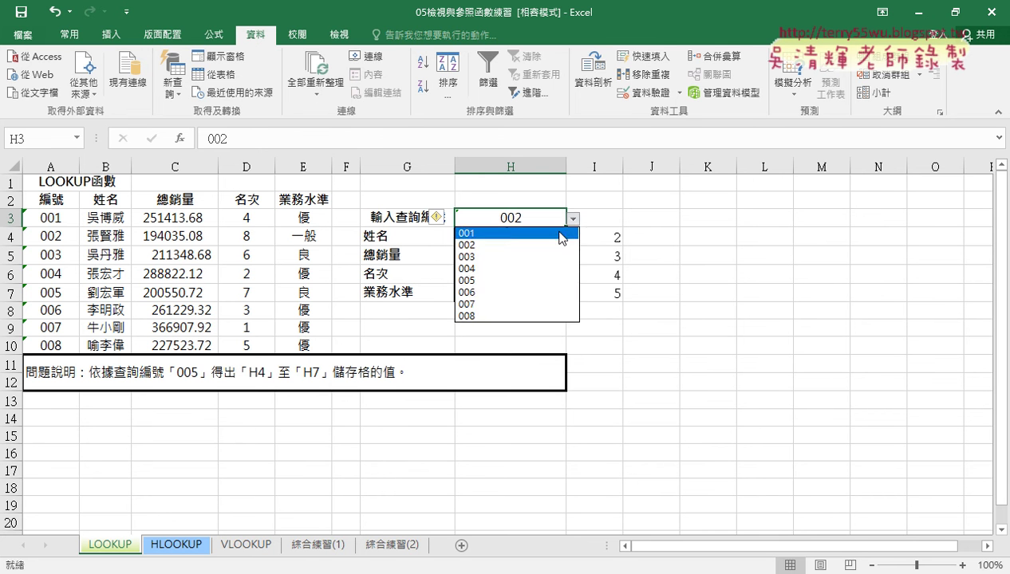
pyautogui.click(558, 230)
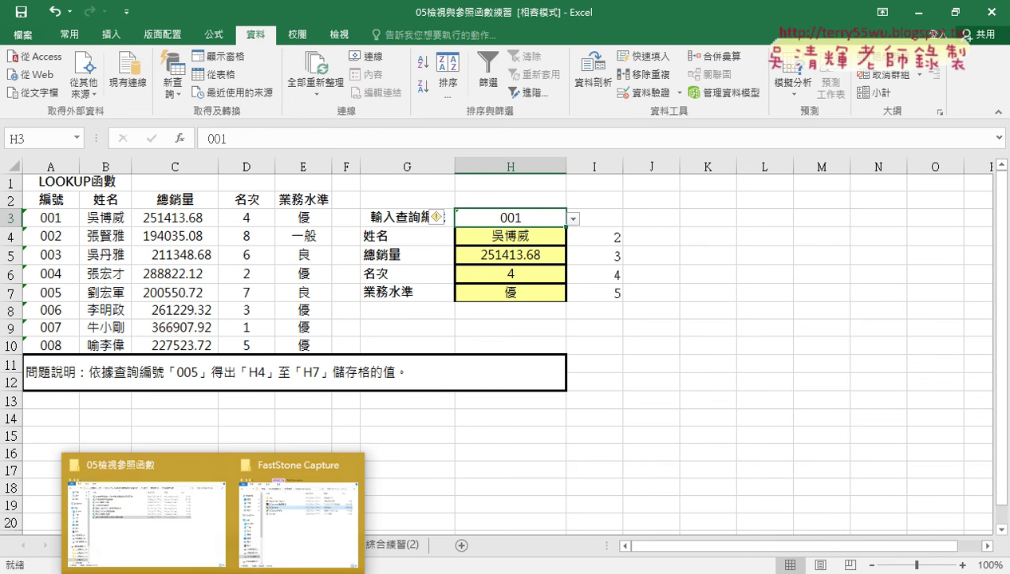
pyautogui.click(494, 415)
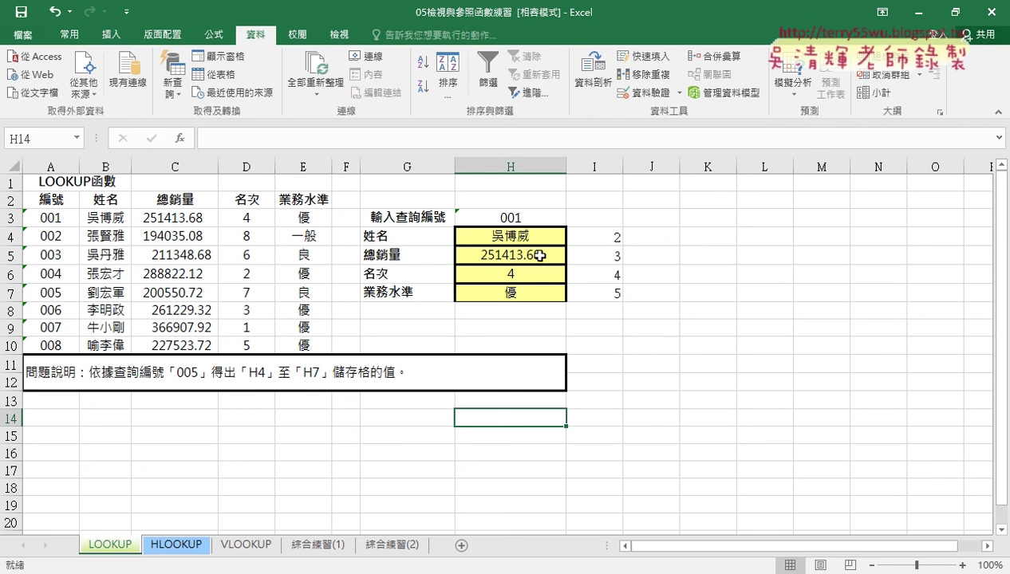
pyautogui.click(542, 218)
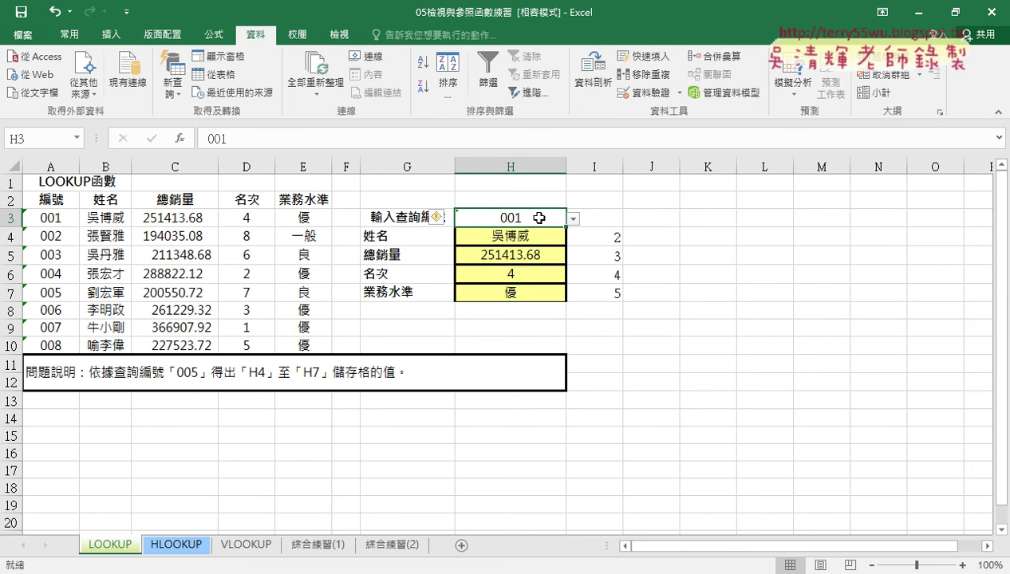
pyautogui.click(534, 328)
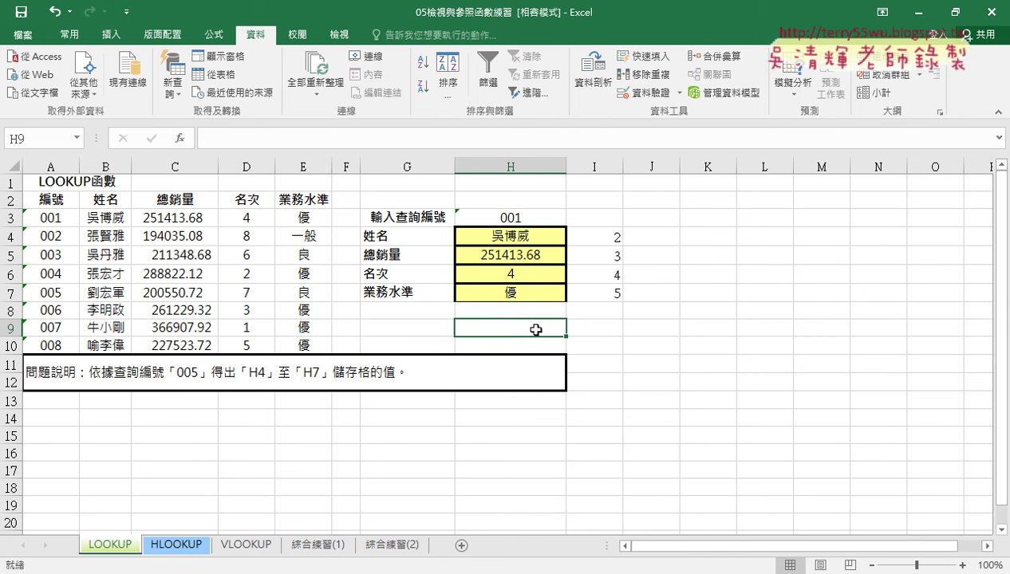